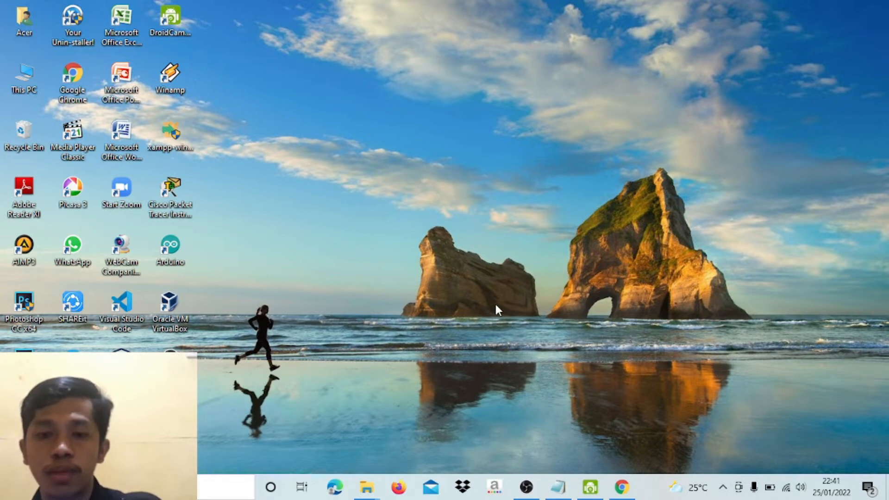
Switch to the Tinkercad circuits dashboard in Chrome and create a new circuit.
{"action": "left_click", "coordinate": [624, 486]}
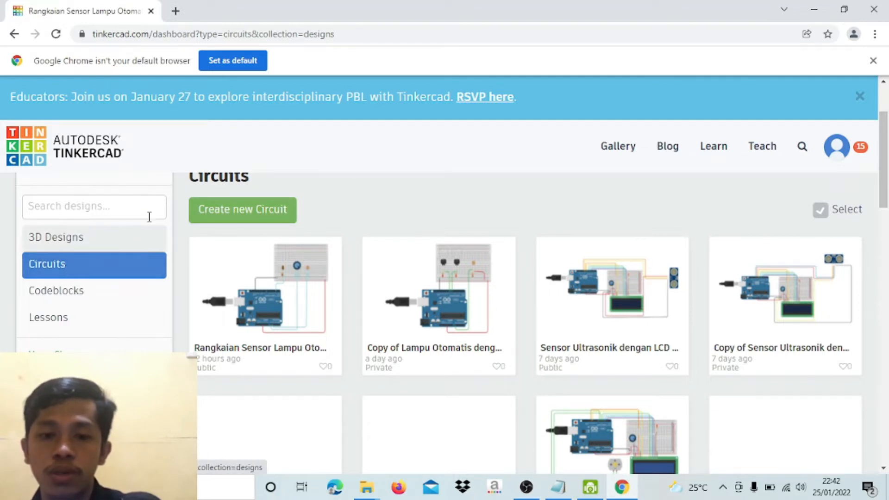
{"action": "left_click", "coordinate": [239, 211]}
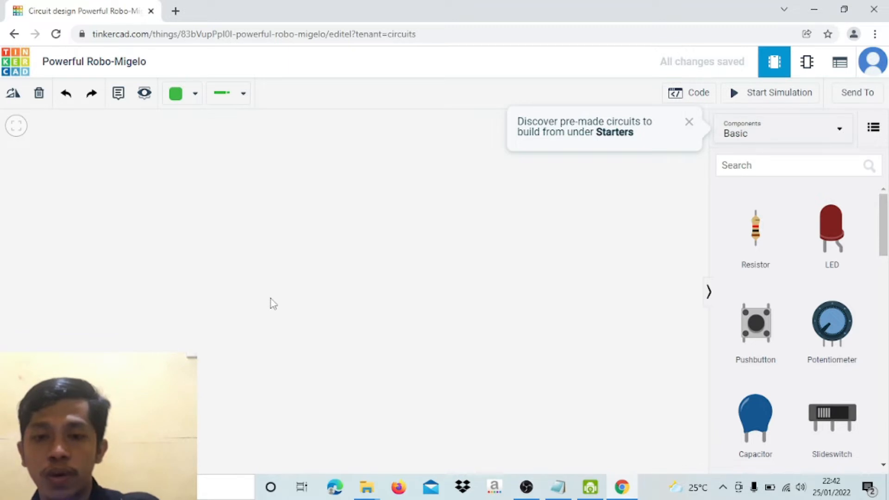
Search the components for "ardu" and place an Arduino Uno R3 on the workplane, leaving free space to its right.
{"action": "left_click", "coordinate": [727, 165]}
{"action": "type", "text": "a"}
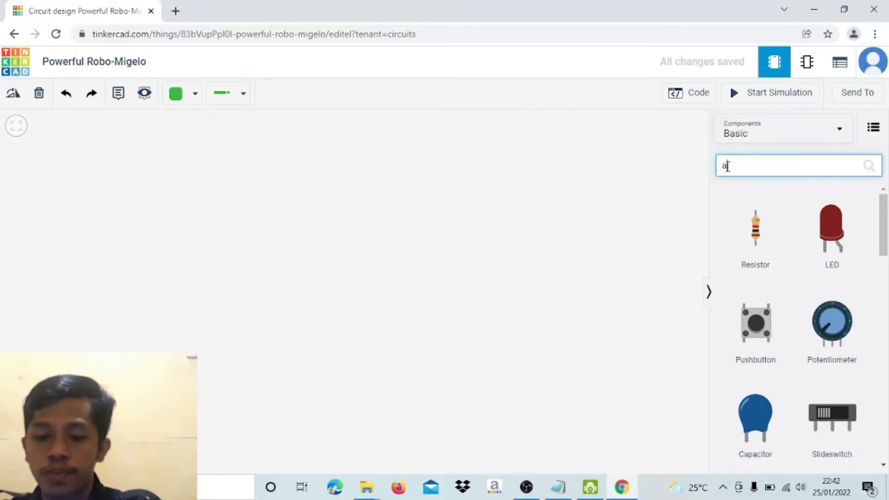
{"action": "type", "text": "rd"}
{"action": "key", "text": "BackSpace"}
{"action": "key", "text": "BackSpace"}
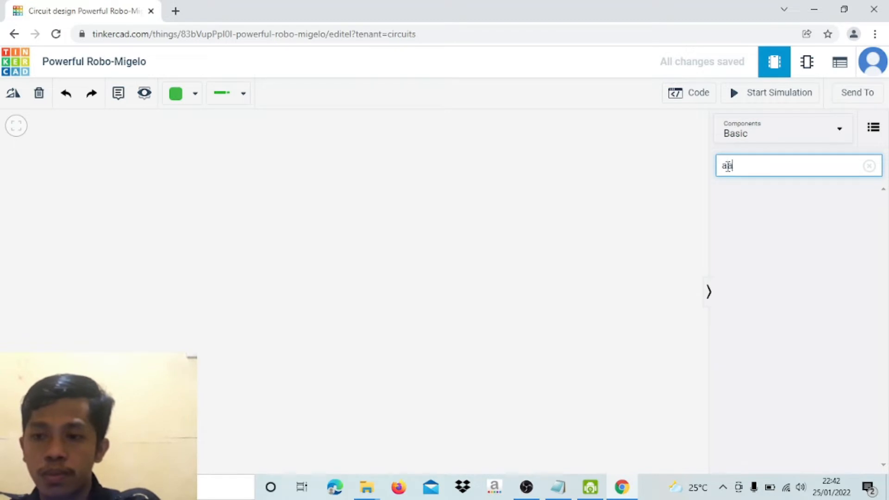
{"action": "type", "text": "rdu"}
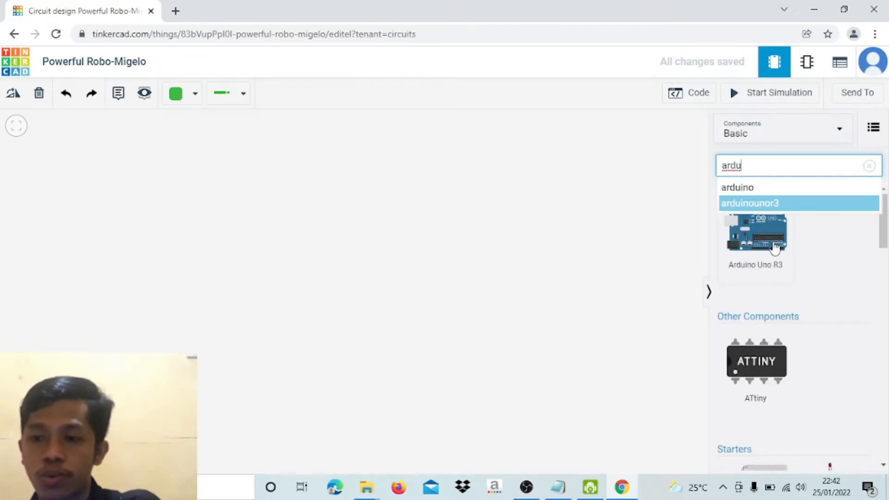
{"action": "left_click", "coordinate": [491, 273]}
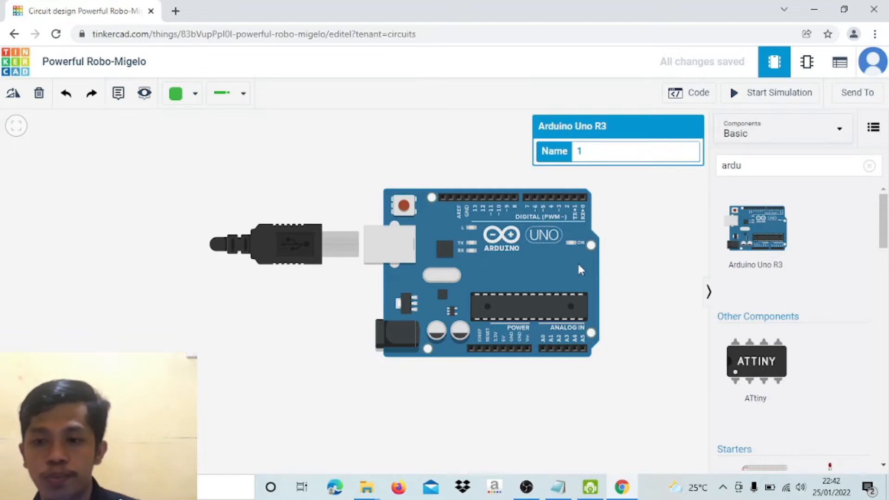
{"action": "left_click_drag", "start_coordinate": [577, 261], "coordinate": [436, 302]}
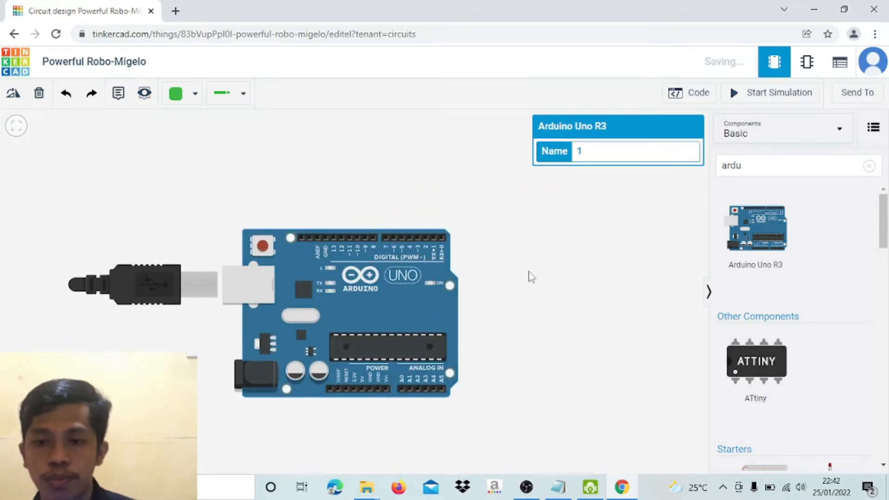
{"action": "left_click", "coordinate": [531, 276]}
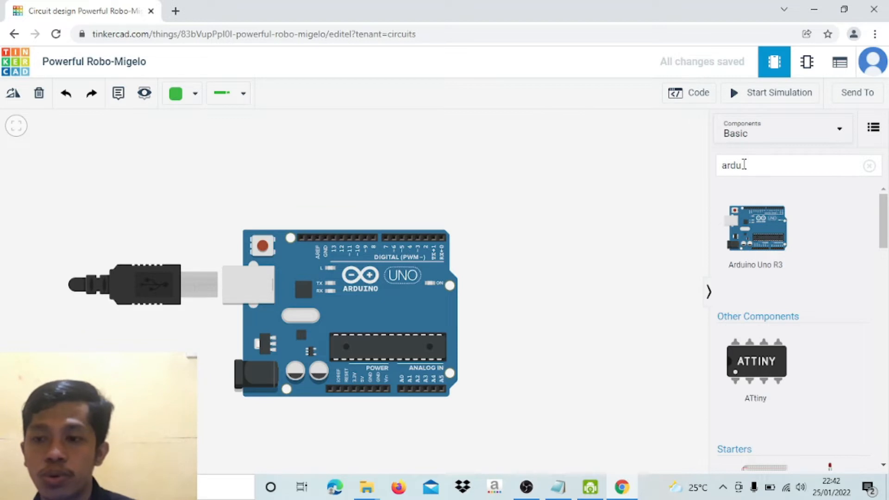
Search the components for "bre" and place a Breadboard Small above and to the right of the Arduino, without overlap.
{"action": "left_click_drag", "start_coordinate": [744, 164], "coordinate": [722, 165]}
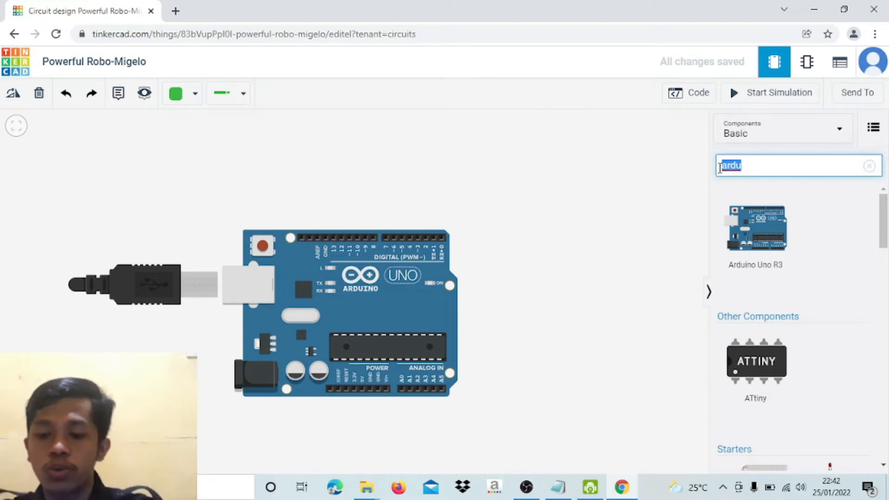
{"action": "type", "text": "bre"}
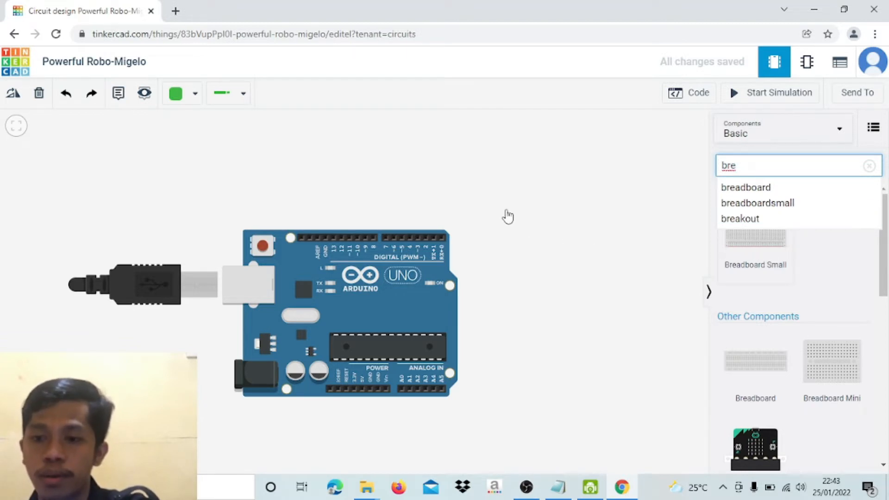
{"action": "left_click", "coordinate": [492, 180]}
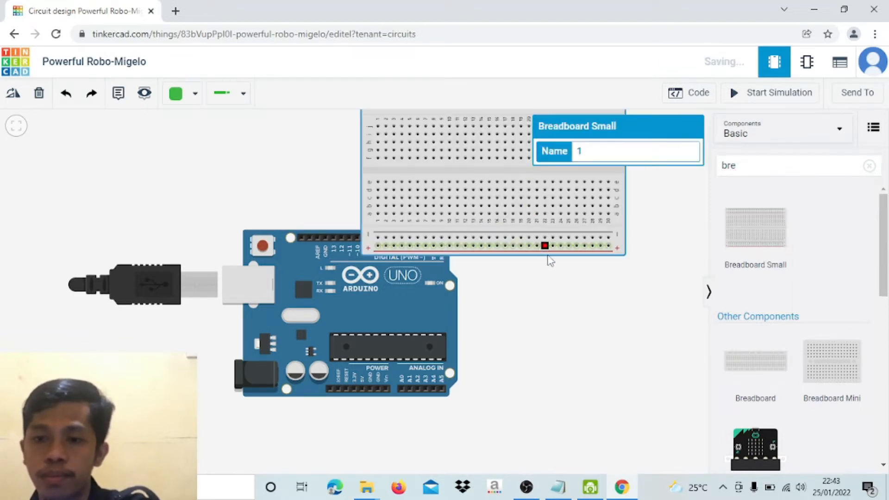
{"action": "scroll", "coordinate": [545, 305], "scroll_direction": "up", "scroll_amount": 1}
{"action": "scroll", "coordinate": [545, 304], "scroll_direction": "down", "scroll_amount": 2}
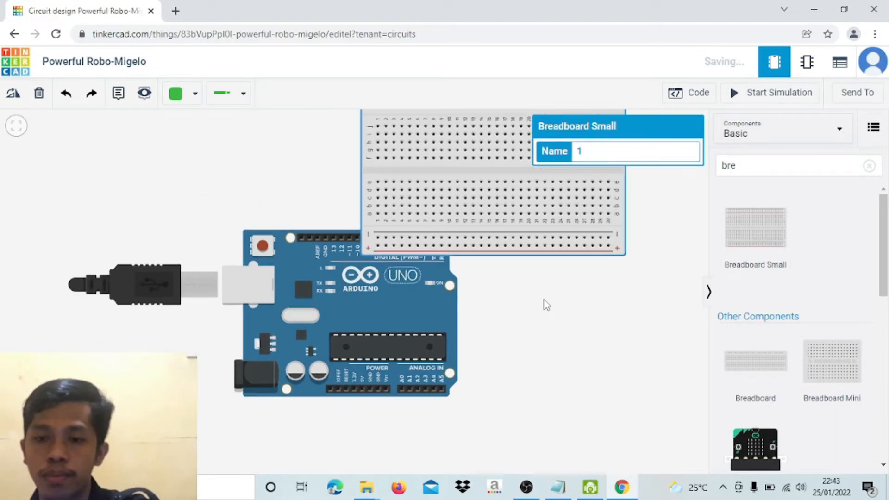
{"action": "scroll", "coordinate": [544, 300], "scroll_direction": "down", "scroll_amount": 1}
{"action": "left_click_drag", "start_coordinate": [438, 309], "coordinate": [301, 324]}
{"action": "left_click_drag", "start_coordinate": [463, 207], "coordinate": [380, 182]}
{"action": "left_click", "coordinate": [596, 246]}
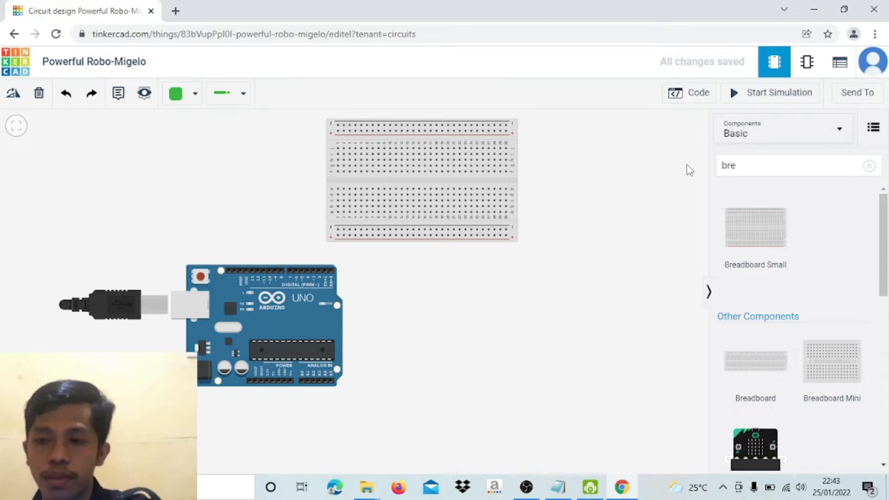
Search the components for "pote" and place a Potentiometer to the lower right of the breadboard.
{"action": "double_click", "coordinate": [757, 169]}
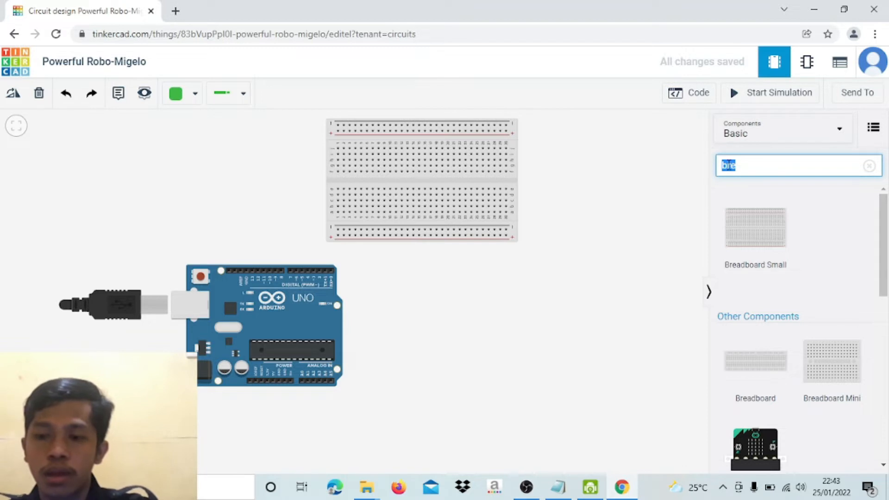
{"action": "type", "text": "pote"}
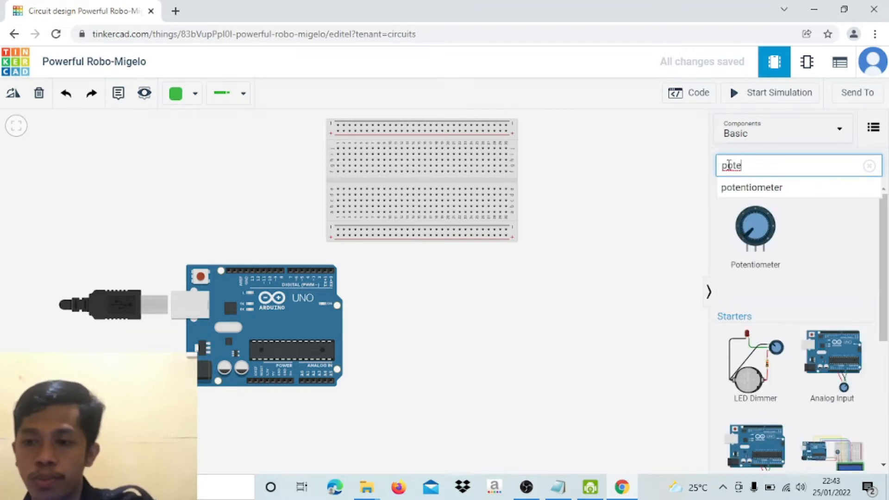
{"action": "left_click_drag", "start_coordinate": [755, 230], "coordinate": [598, 305]}
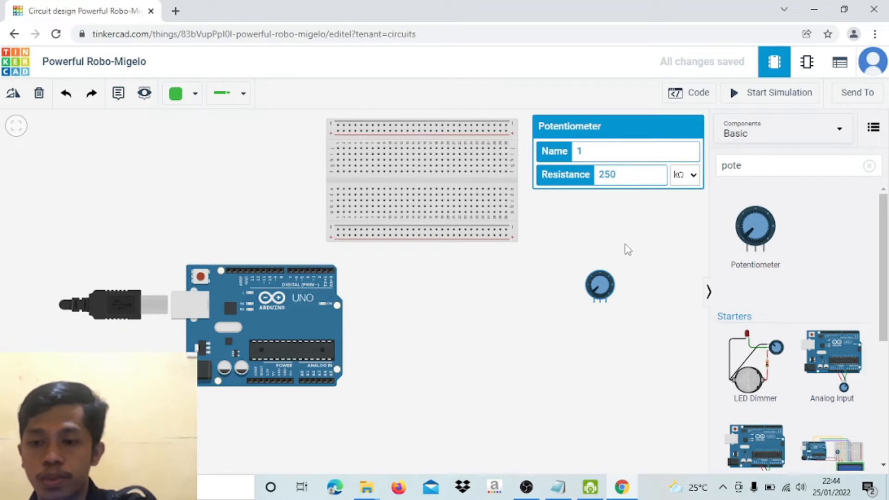
{"action": "left_click", "coordinate": [569, 230]}
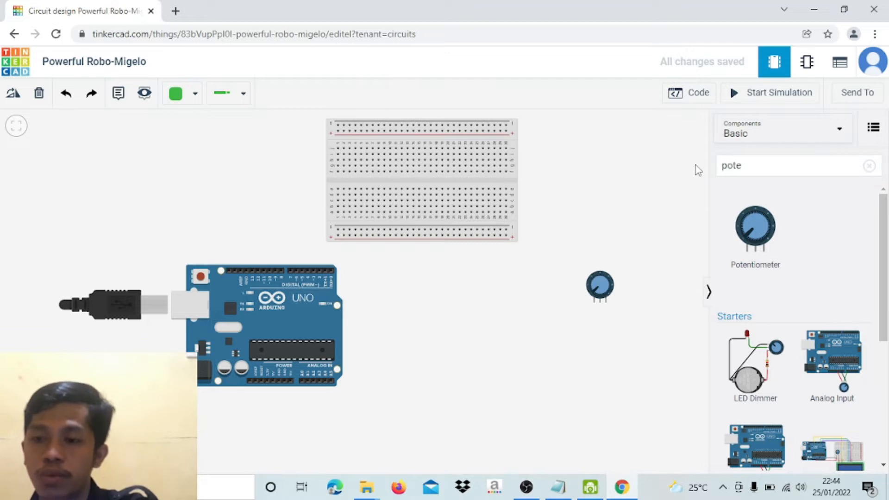
Search the components for "resis" and place a Resistor below the breadboard, to the right of the Arduino.
{"action": "double_click", "coordinate": [743, 165]}
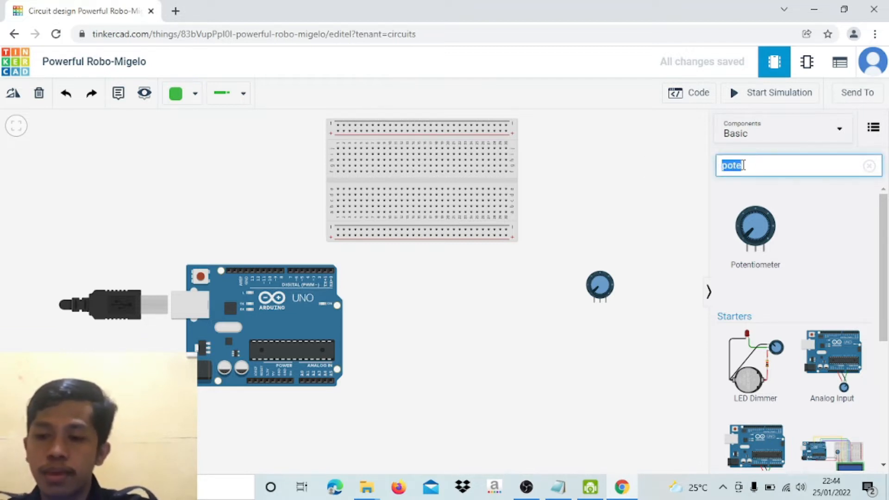
{"action": "type", "text": "res"}
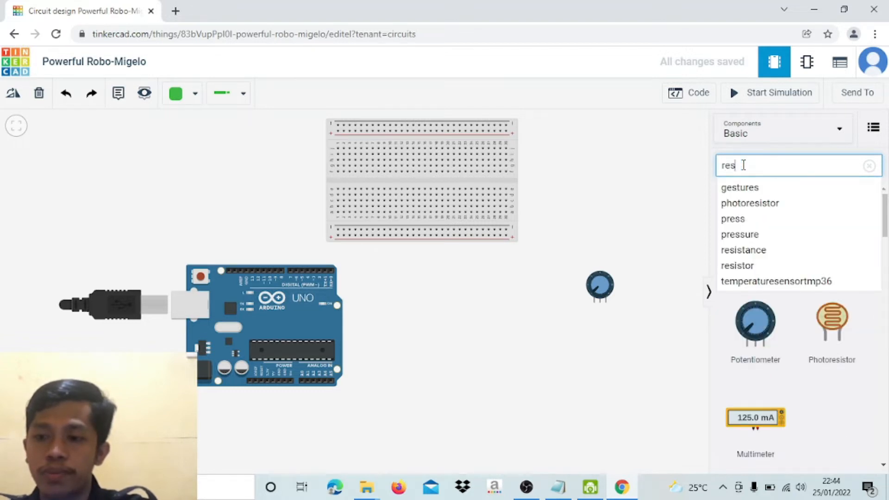
{"action": "type", "text": "is"}
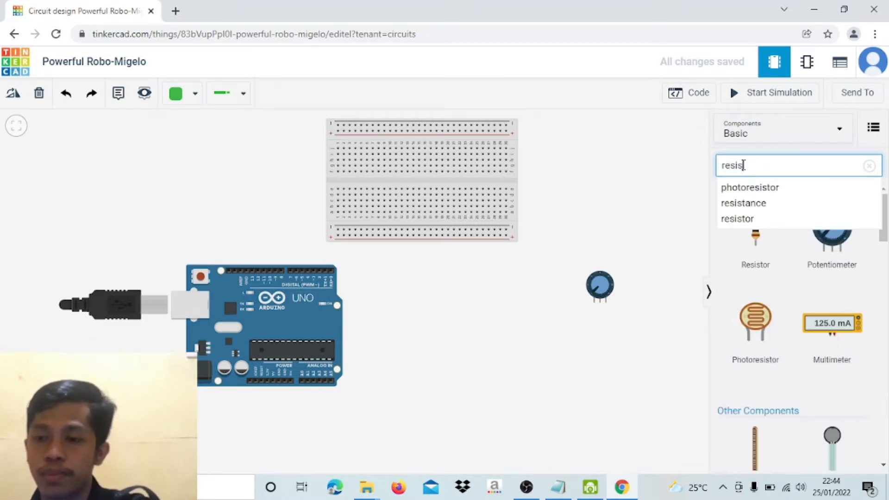
{"action": "left_click", "coordinate": [755, 242]}
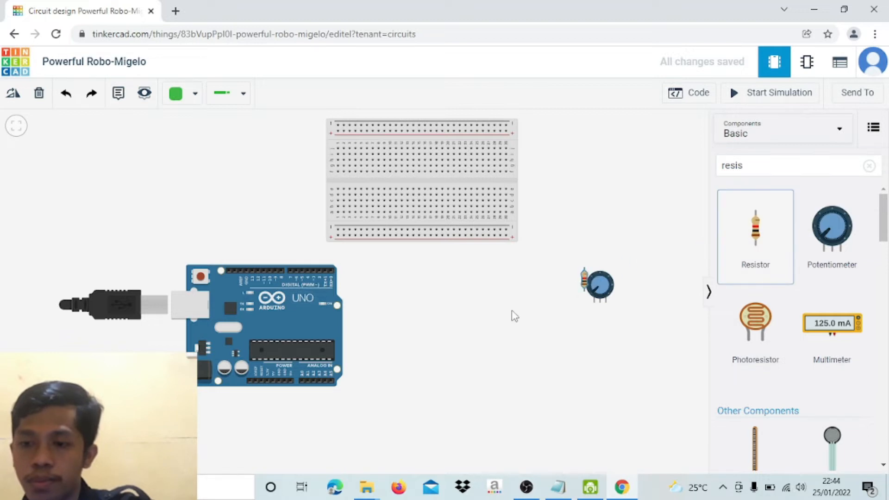
{"action": "left_click", "coordinate": [514, 315]}
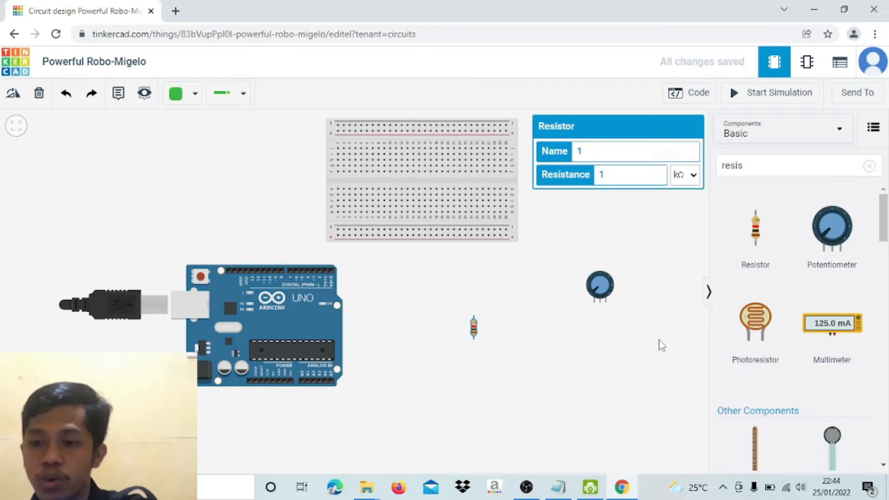
Add a Photoresistor and position it just to the right of the resistor.
{"action": "left_click", "coordinate": [756, 328]}
{"action": "left_click", "coordinate": [610, 337]}
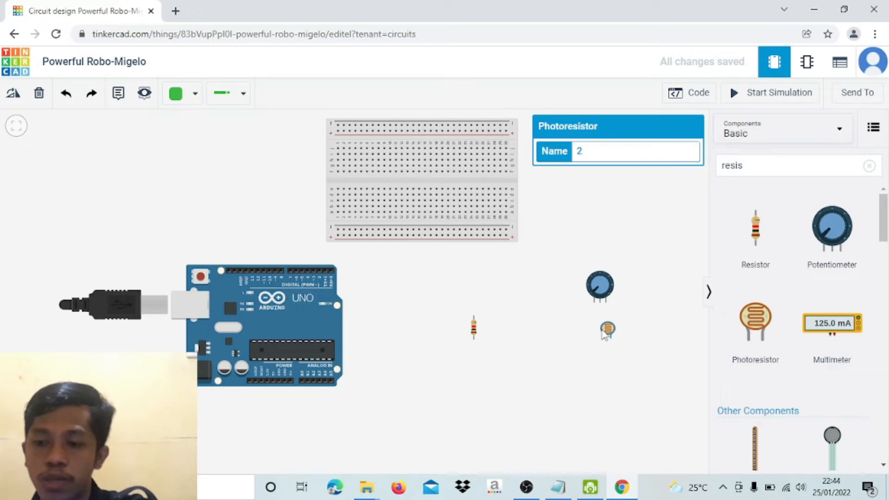
{"action": "left_click_drag", "start_coordinate": [610, 332], "coordinate": [520, 324]}
{"action": "left_click", "coordinate": [561, 326]}
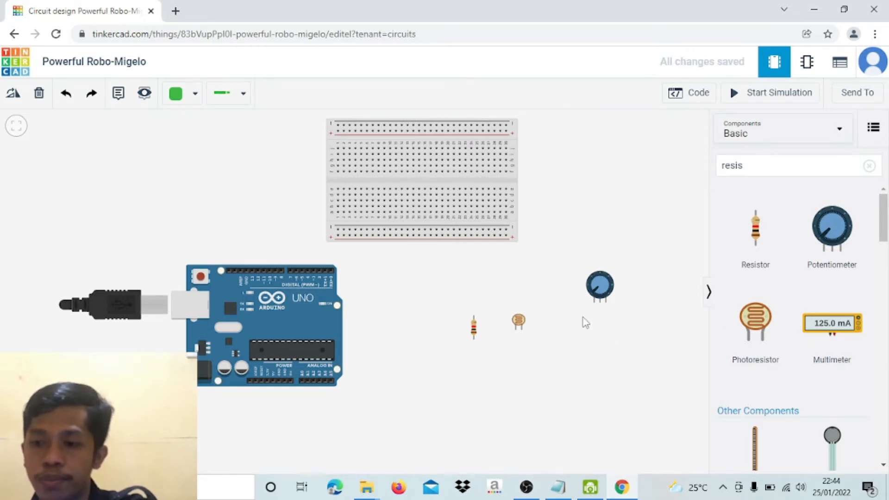
Search the components for "led" and place a red LED between the Arduino and the resistor, below the breadboard.
{"action": "left_click_drag", "start_coordinate": [744, 166], "coordinate": [719, 165]}
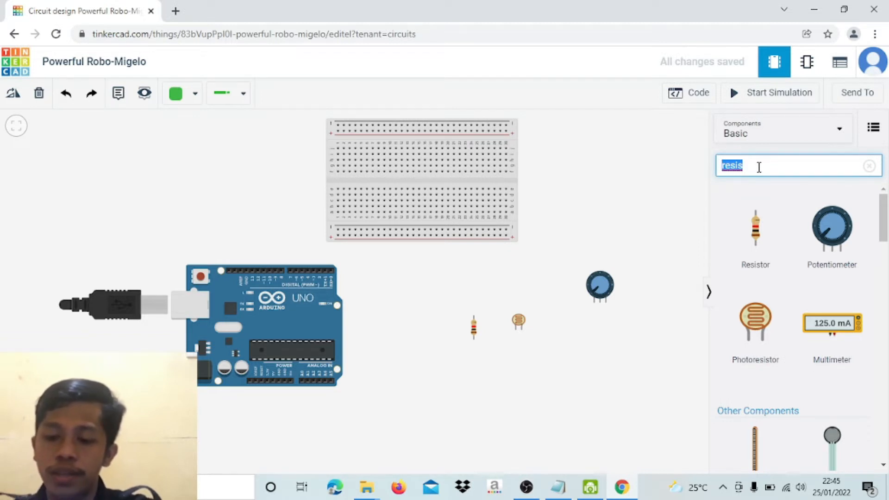
{"action": "type", "text": "led"}
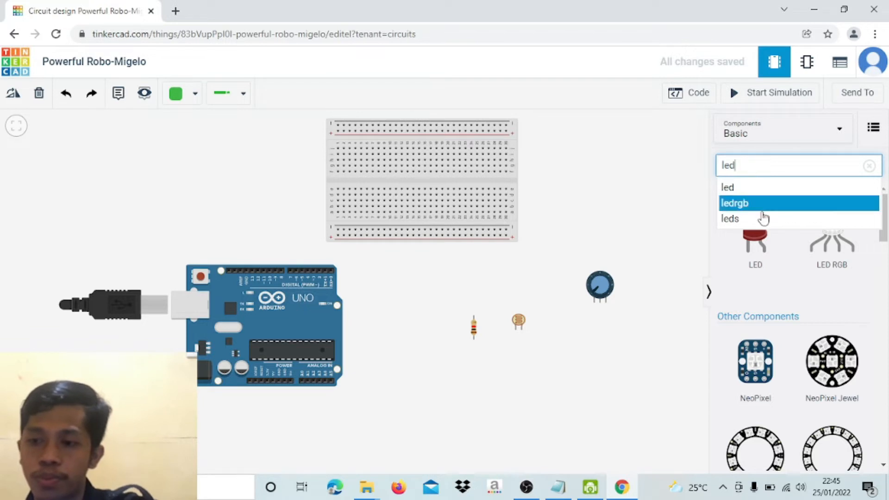
{"action": "left_click_drag", "start_coordinate": [759, 238], "coordinate": [404, 295]}
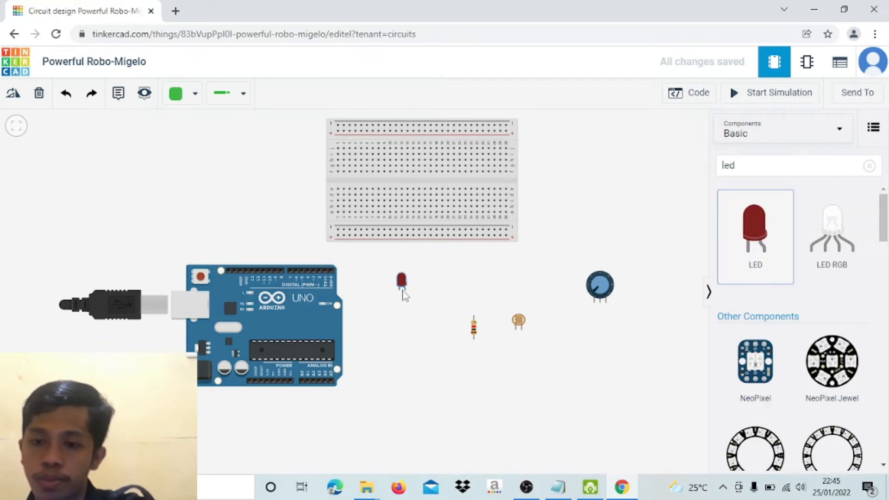
{"action": "left_click", "coordinate": [398, 361]}
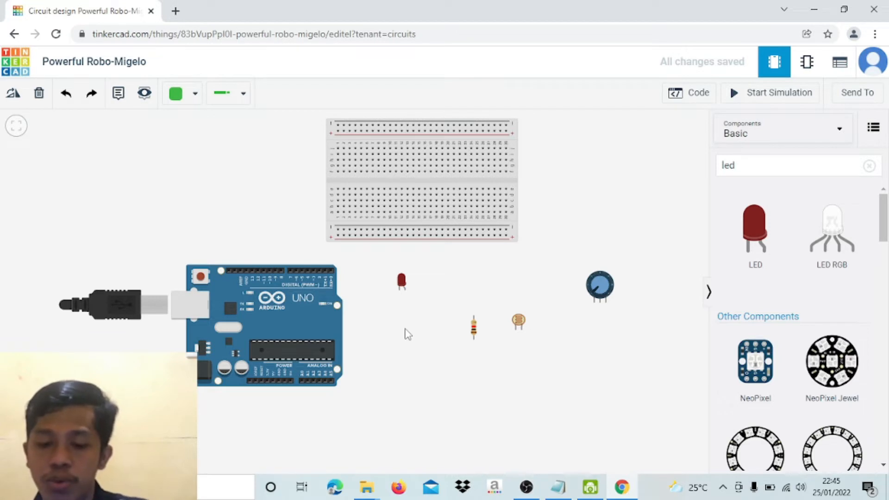
Move the potentiometer onto the lower half of the breadboard, slightly left of its centre.
{"action": "scroll", "coordinate": [407, 334], "scroll_direction": "down", "scroll_amount": 1}
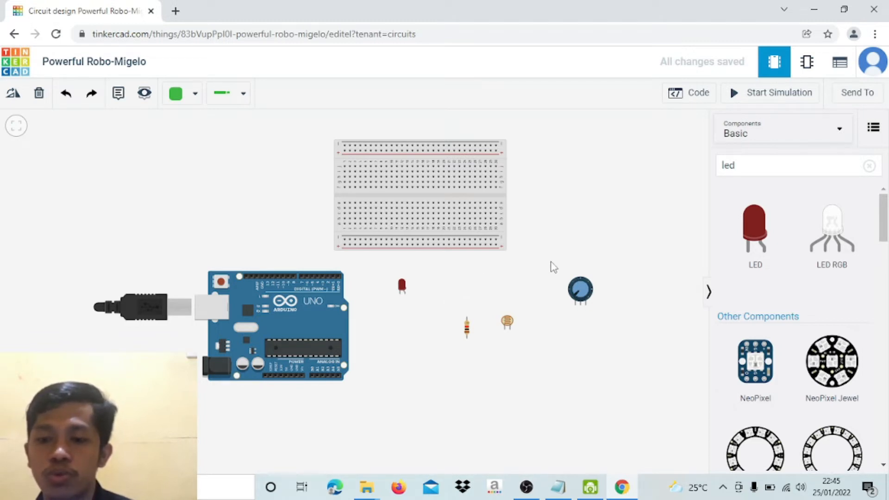
{"action": "left_click_drag", "start_coordinate": [582, 290], "coordinate": [253, 190]}
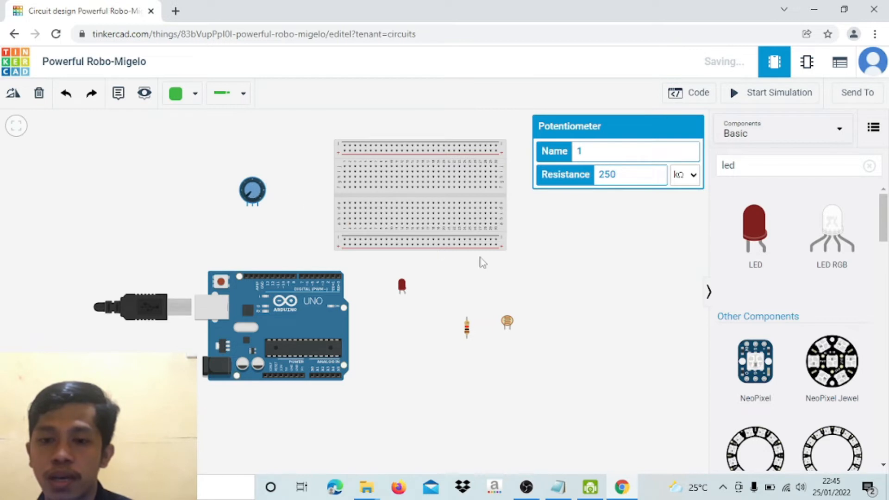
{"action": "left_click", "coordinate": [524, 284]}
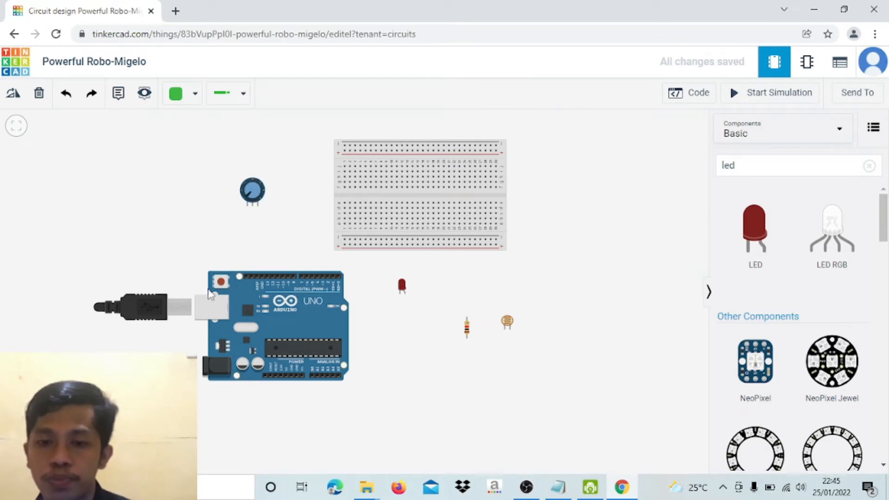
{"action": "left_click_drag", "start_coordinate": [260, 202], "coordinate": [399, 210]}
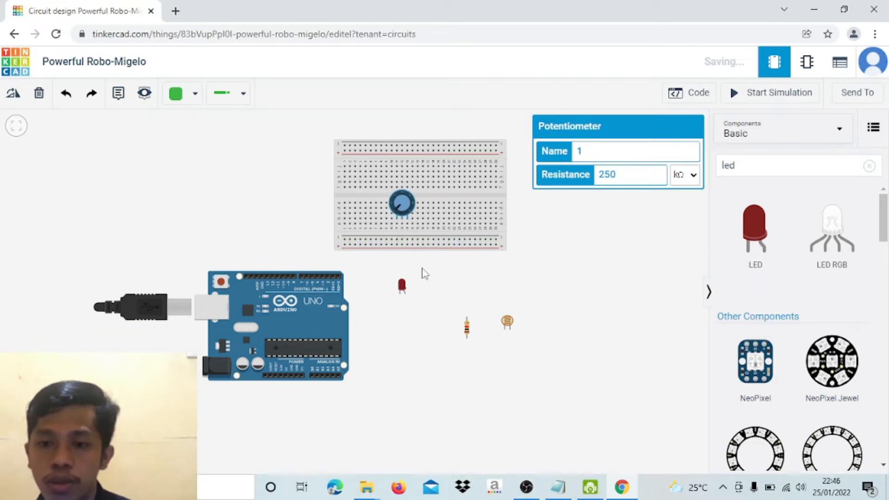
Move the LED and the photoresistor onto the breadboard's lower half, to the left and right of the potentiometer respectively.
{"action": "left_click_drag", "start_coordinate": [402, 288], "coordinate": [357, 218]}
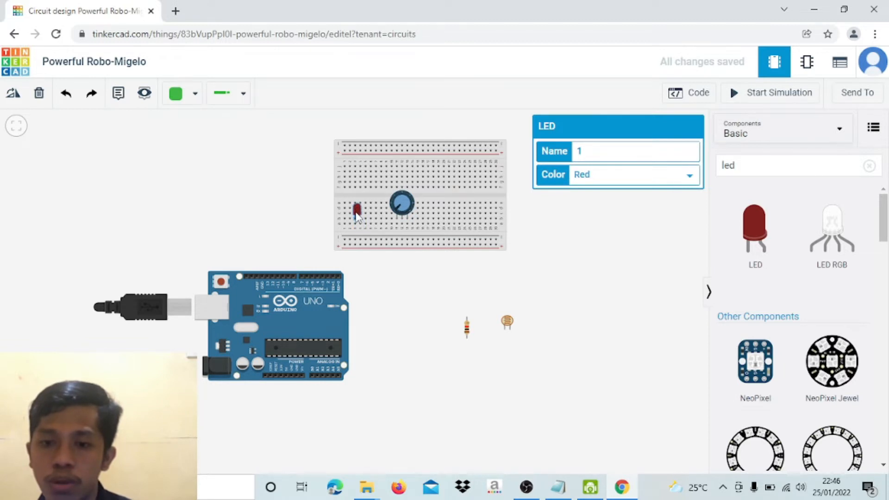
{"action": "left_click", "coordinate": [505, 316]}
{"action": "left_click_drag", "start_coordinate": [503, 315], "coordinate": [449, 214]}
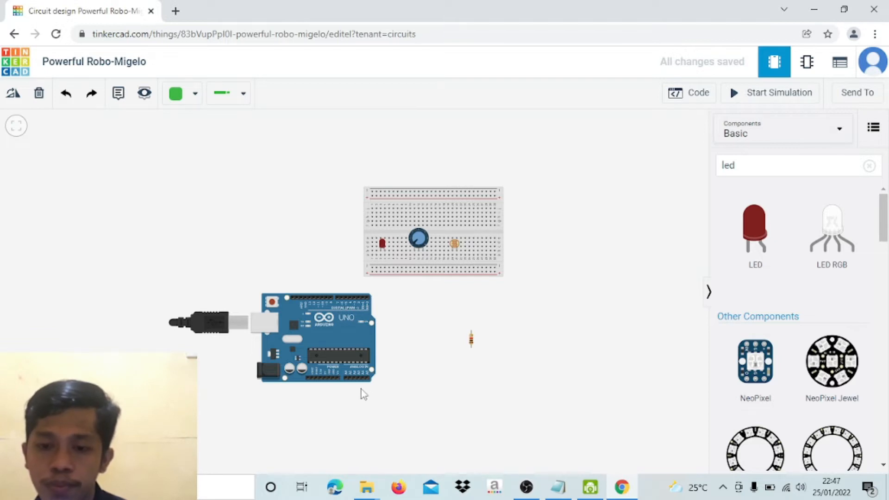
{"action": "scroll", "coordinate": [359, 389], "scroll_direction": "up", "scroll_amount": 2}
{"action": "scroll", "coordinate": [359, 394], "scroll_direction": "up", "scroll_amount": 1}
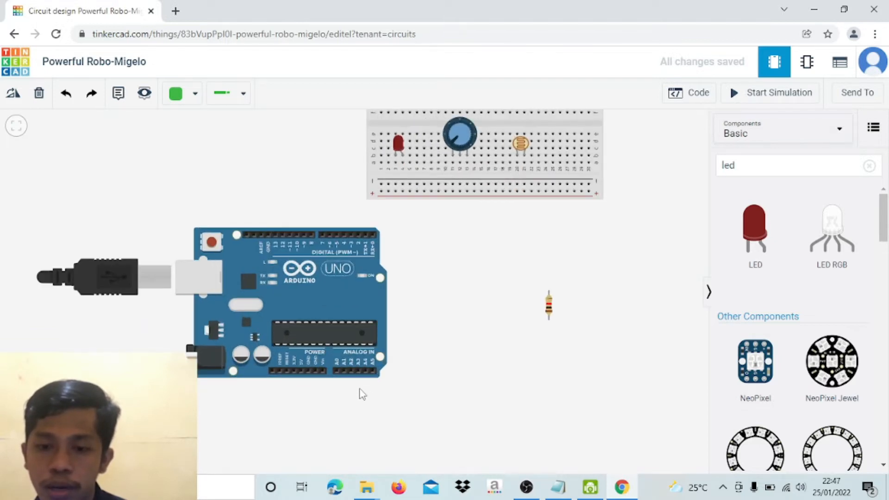
Wire the Arduino's 5V pin to the right end of the breadboard's lower positive rail, routing it below the board with square corners.
{"action": "left_click", "coordinate": [300, 370]}
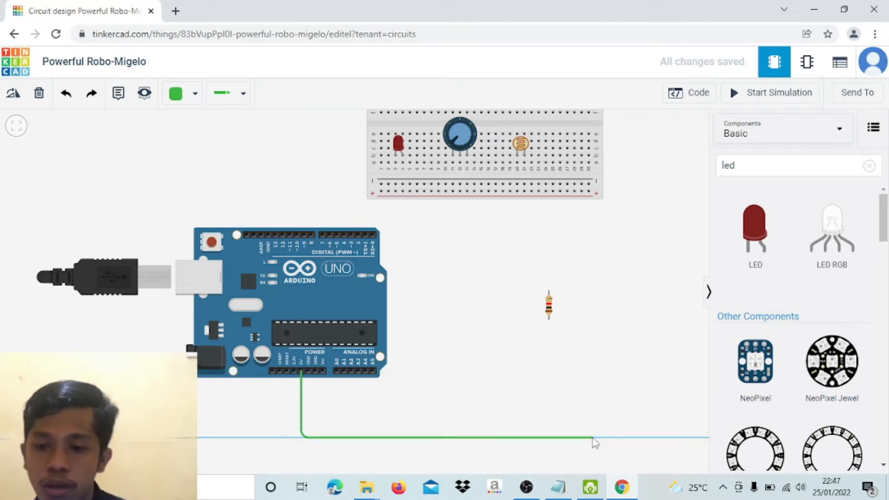
{"action": "left_click", "coordinate": [593, 437]}
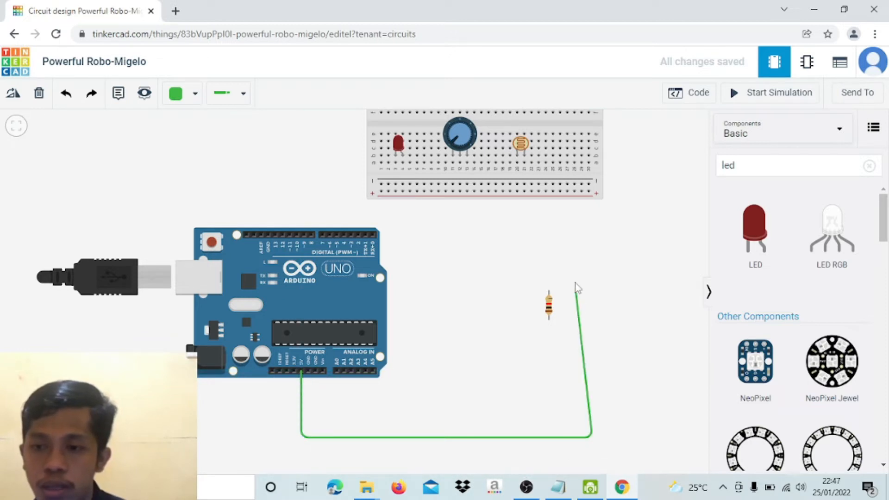
{"action": "left_click", "coordinate": [588, 192]}
{"action": "left_click_drag", "start_coordinate": [595, 437], "coordinate": [591, 441]}
{"action": "left_click", "coordinate": [623, 380]}
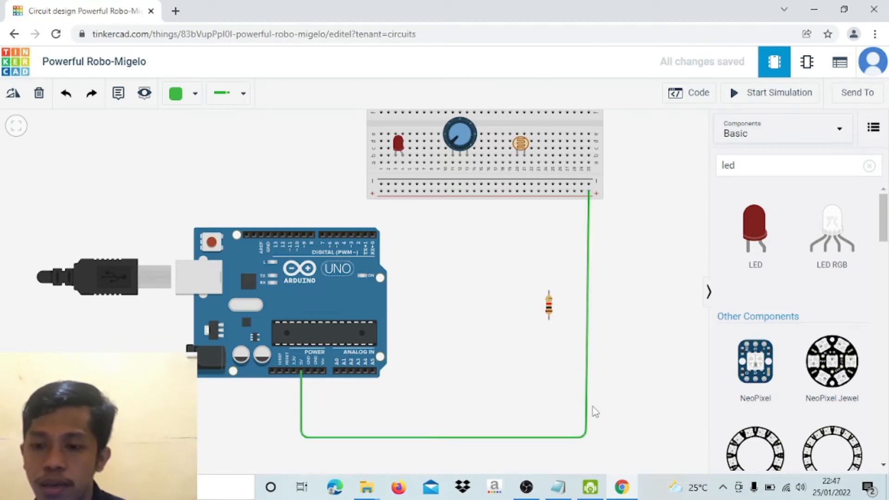
{"action": "left_click", "coordinate": [584, 436]}
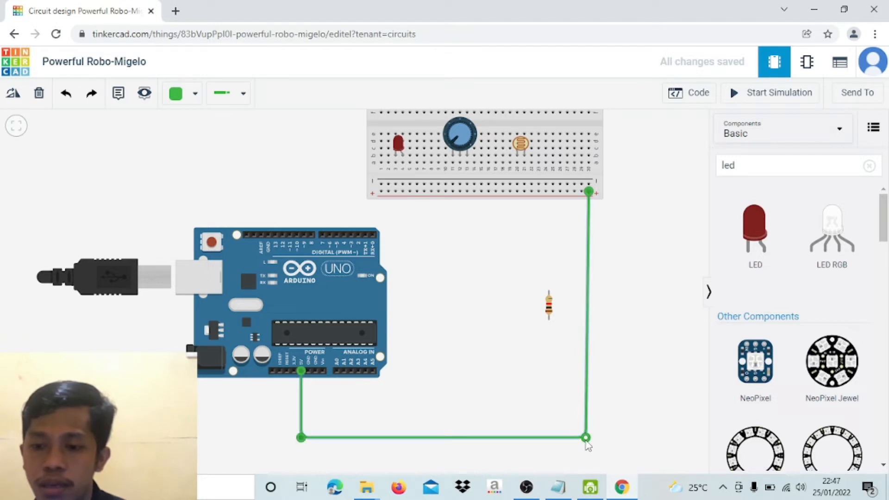
{"action": "left_click_drag", "start_coordinate": [586, 439], "coordinate": [589, 438]}
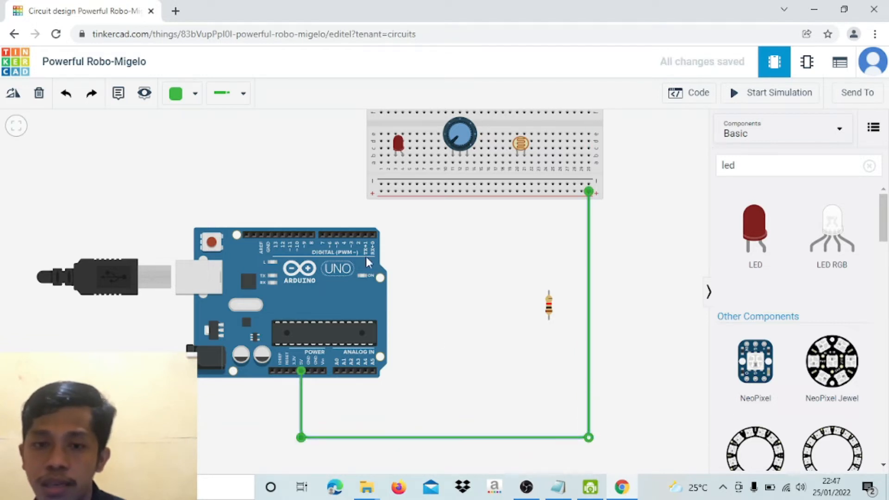
Change the 5V wire's colour to red.
{"action": "left_click", "coordinate": [194, 94]}
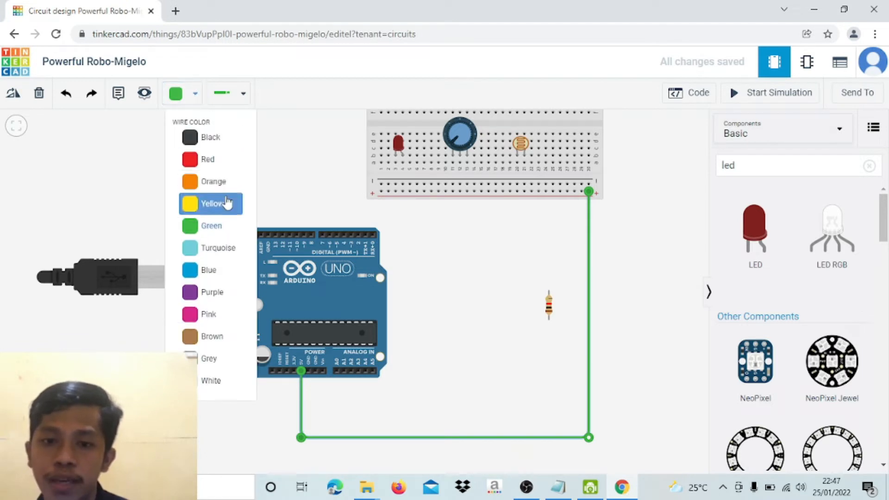
{"action": "left_click", "coordinate": [221, 162]}
{"action": "left_click", "coordinate": [472, 258]}
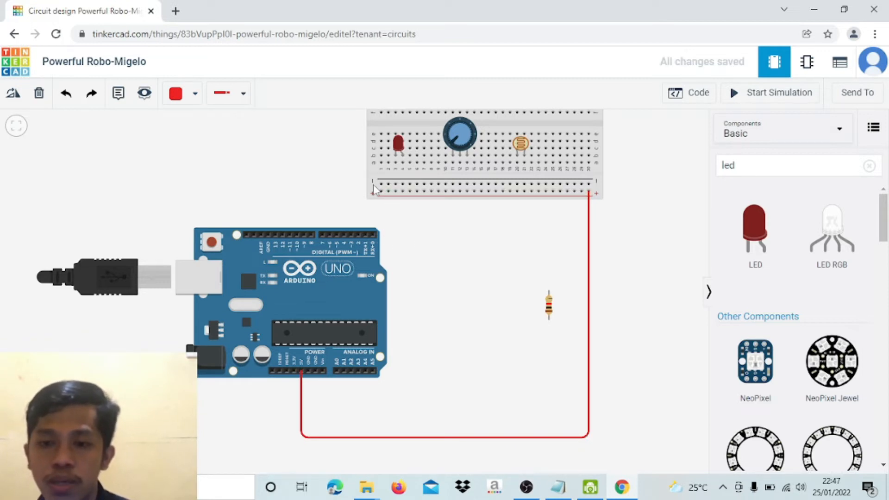
Wire the Arduino's GND pin next to pin 13 to the left end of the lower negative rail and colour the wire black.
{"action": "left_click", "coordinate": [268, 235]}
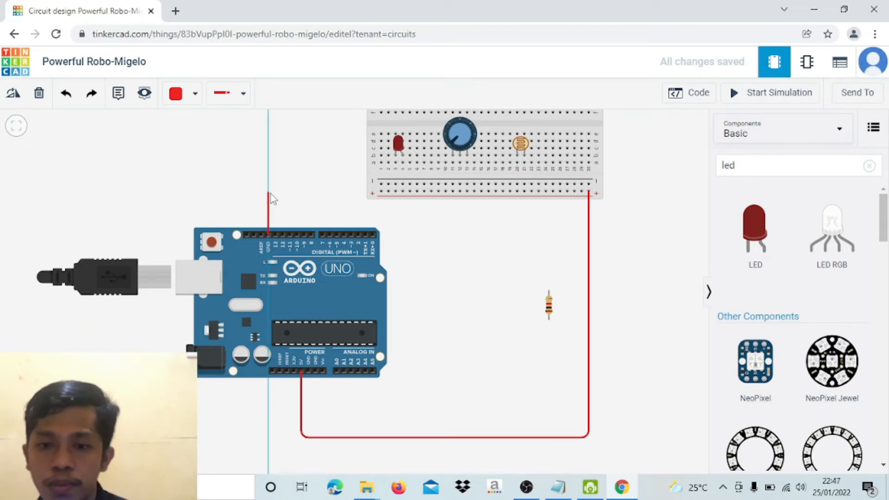
{"action": "left_click", "coordinate": [270, 185]}
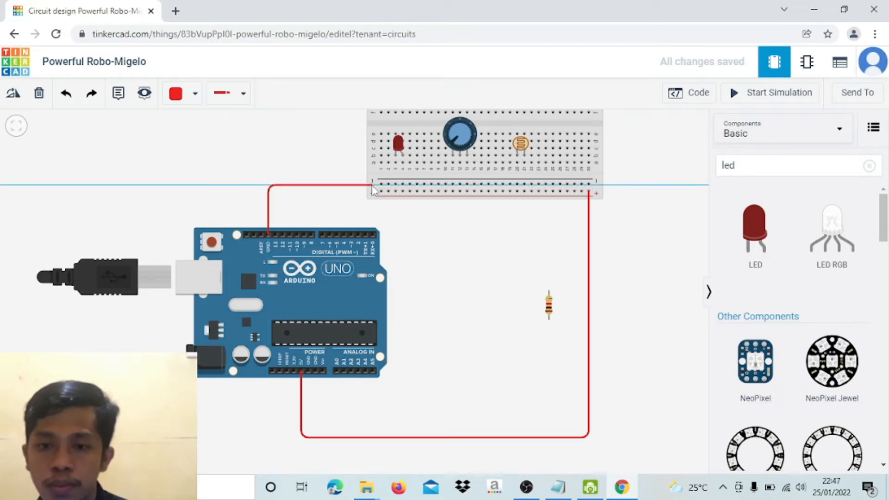
{"action": "left_click", "coordinate": [381, 185]}
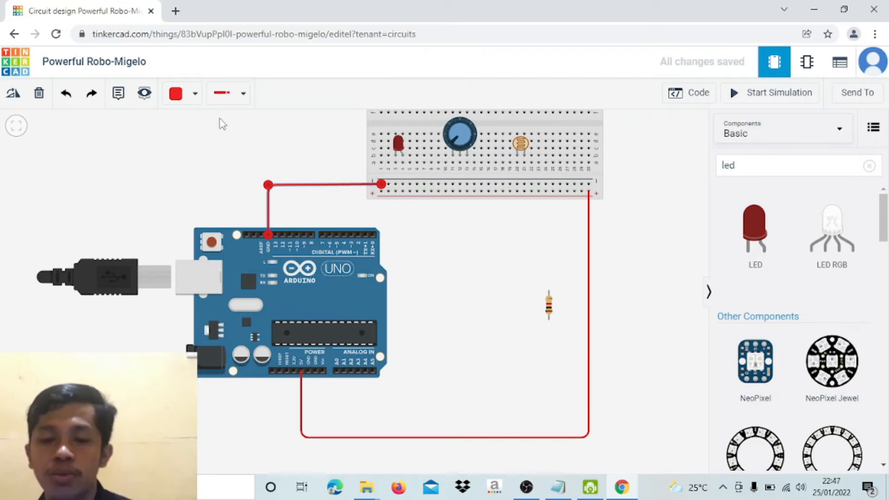
{"action": "left_click", "coordinate": [194, 93]}
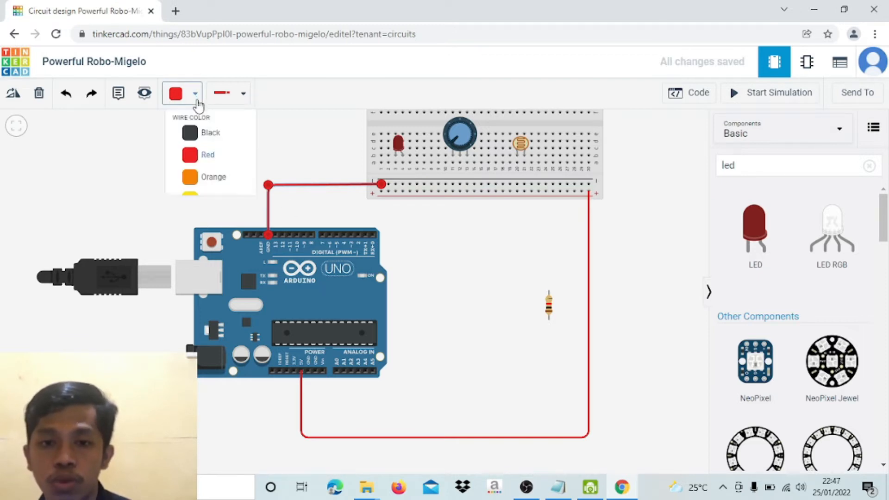
{"action": "left_click", "coordinate": [198, 138]}
{"action": "left_click", "coordinate": [313, 148]}
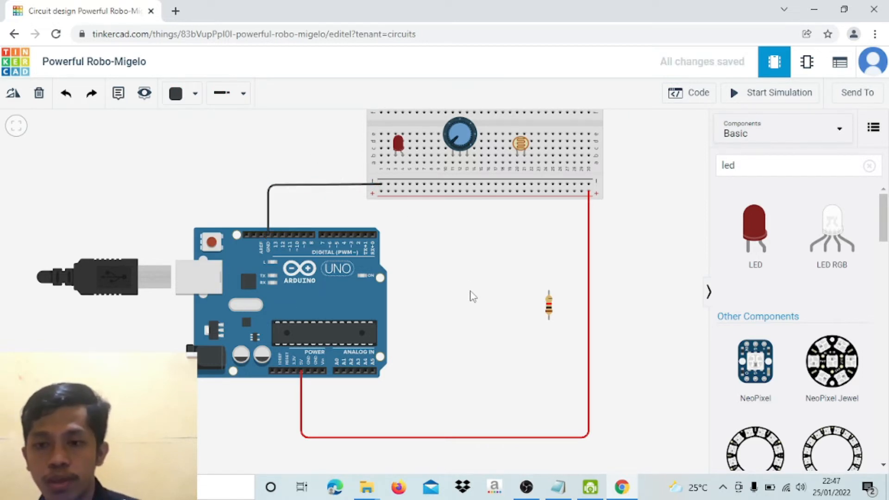
Place the resistor on the breadboard so it links the LED's left leg to the lower negative rail.
{"action": "scroll", "coordinate": [470, 291], "scroll_direction": "up", "scroll_amount": 2}
{"action": "scroll", "coordinate": [470, 291], "scroll_direction": "down", "scroll_amount": 3}
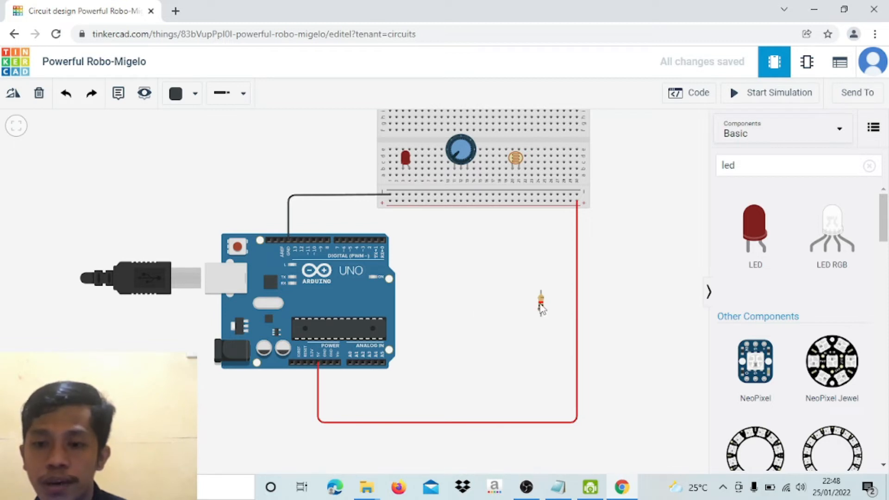
{"action": "left_click_drag", "start_coordinate": [541, 306], "coordinate": [403, 185]}
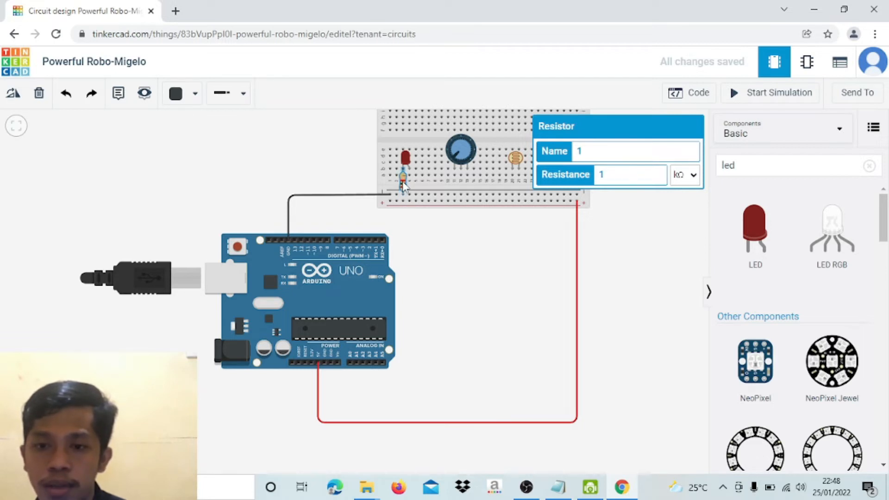
{"action": "left_click_drag", "start_coordinate": [403, 186], "coordinate": [403, 186]}
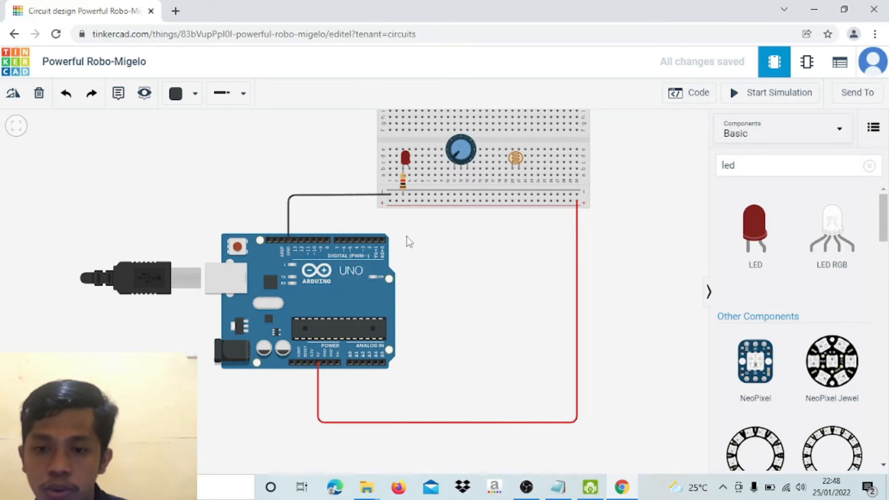
Wire the LED's right leg to Arduino pin D2, squaring the wire's corner, and colour the wire green.
{"action": "left_click", "coordinate": [409, 171]}
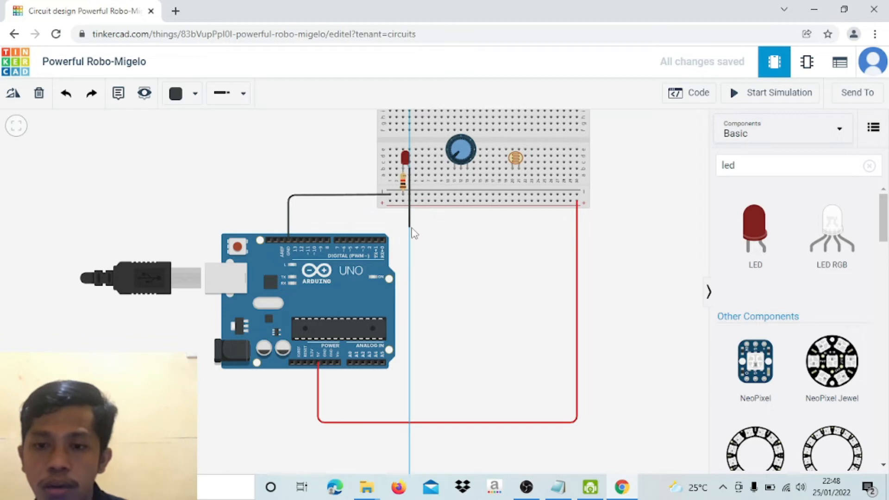
{"action": "left_click", "coordinate": [410, 227]}
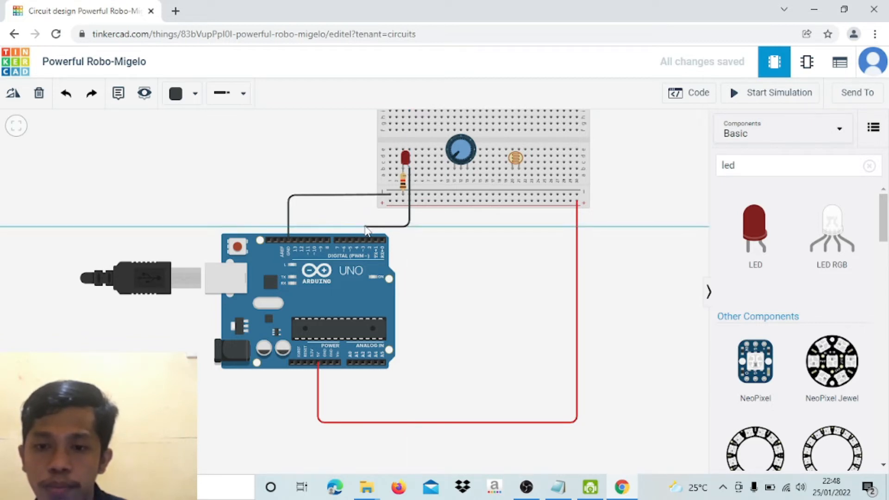
{"action": "left_click", "coordinate": [365, 227]}
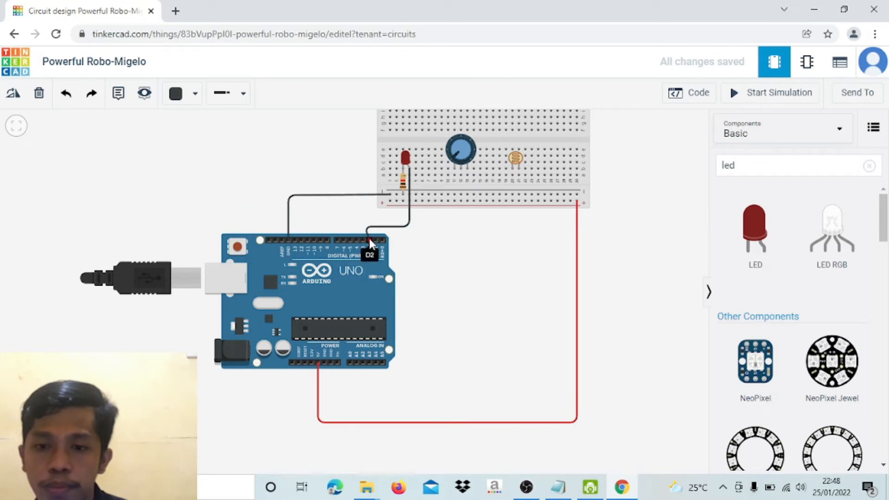
{"action": "left_click", "coordinate": [369, 239]}
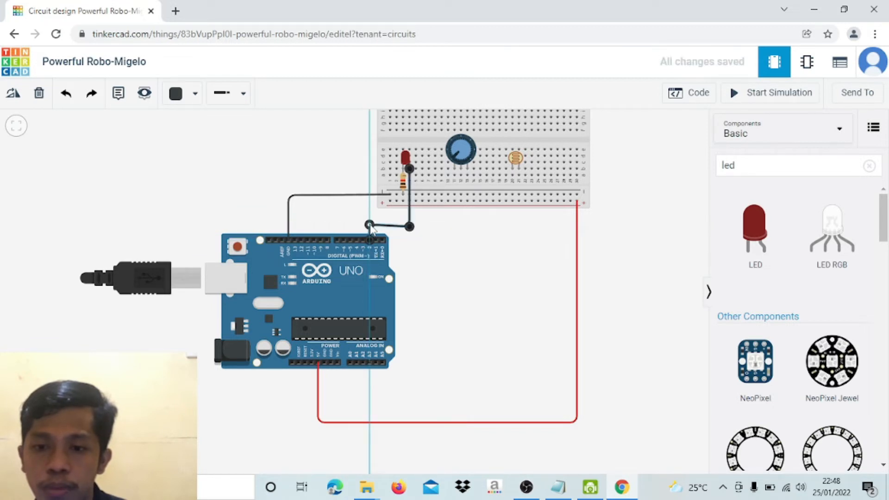
{"action": "left_click_drag", "start_coordinate": [374, 226], "coordinate": [370, 226]}
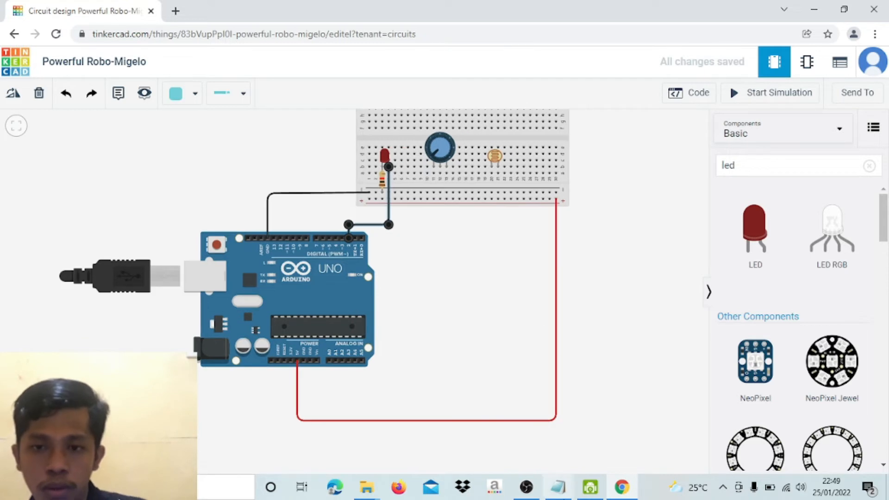
{"action": "left_click", "coordinate": [176, 94]}
{"action": "left_click", "coordinate": [206, 224]}
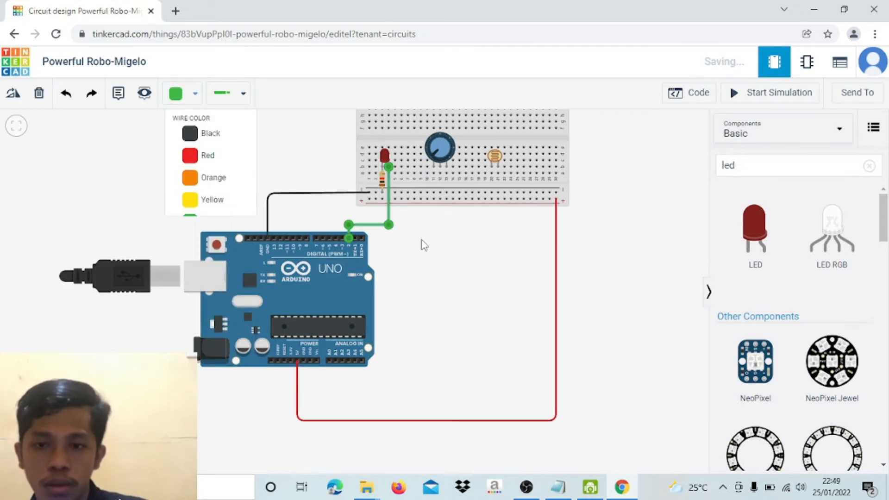
{"action": "left_click", "coordinate": [452, 262]}
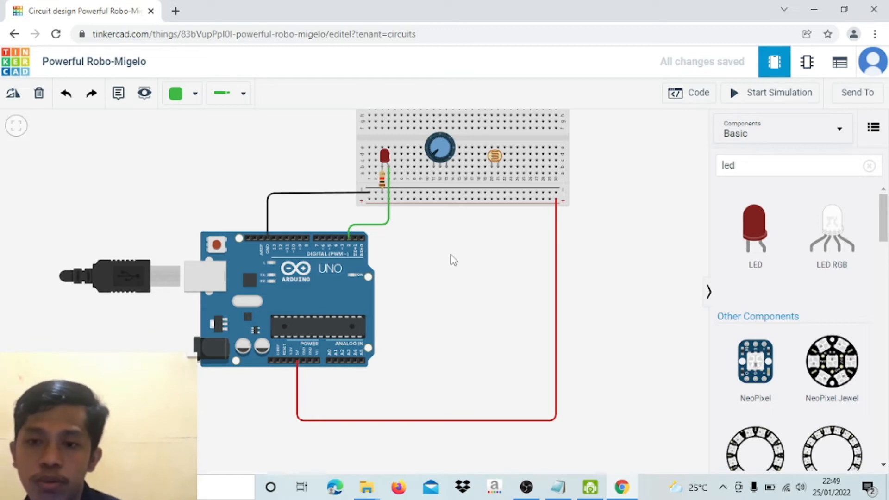
Wire the potentiometer's left terminal to the lower negative rail and its right terminal to the lower positive rail.
{"action": "left_click", "coordinate": [433, 167]}
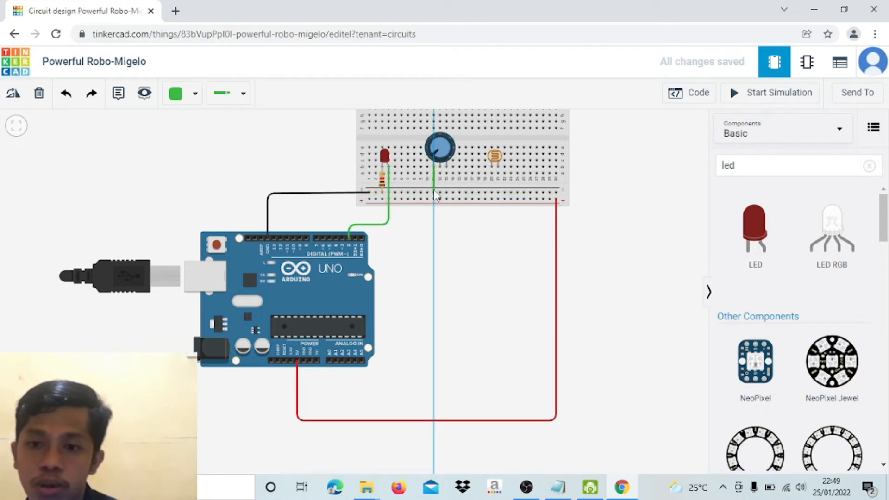
{"action": "left_click", "coordinate": [434, 193]}
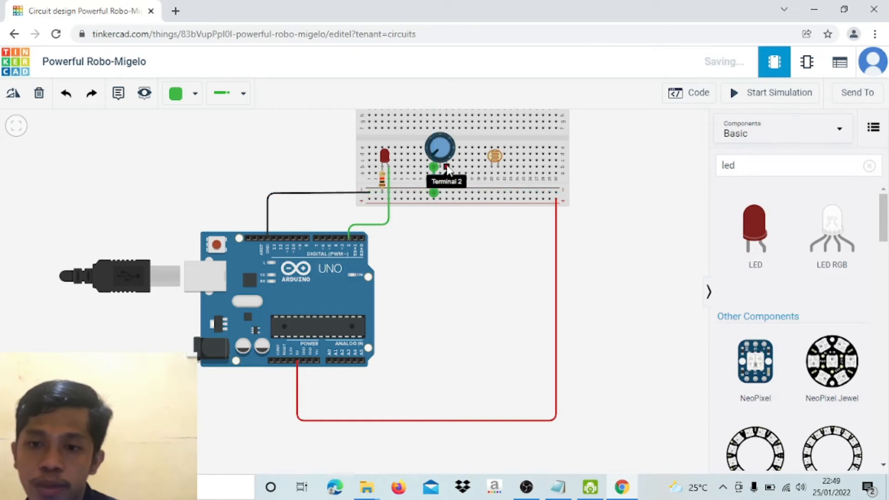
{"action": "left_click", "coordinate": [447, 168]}
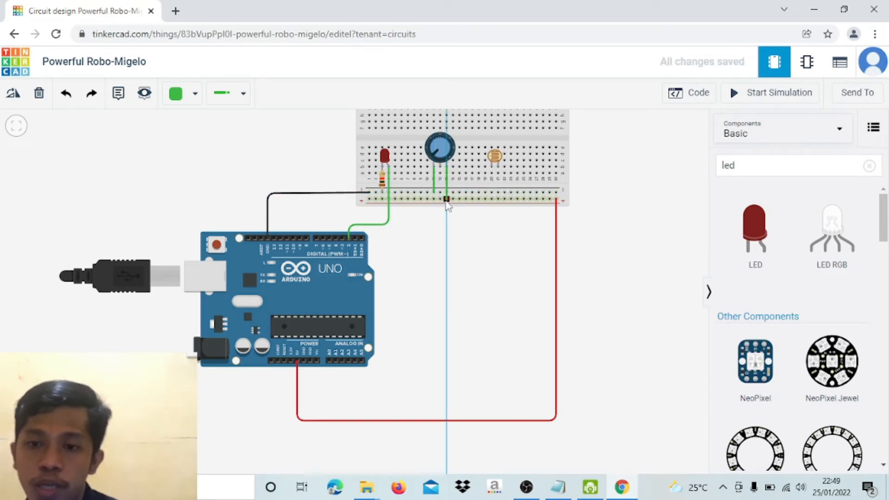
{"action": "left_click", "coordinate": [447, 200]}
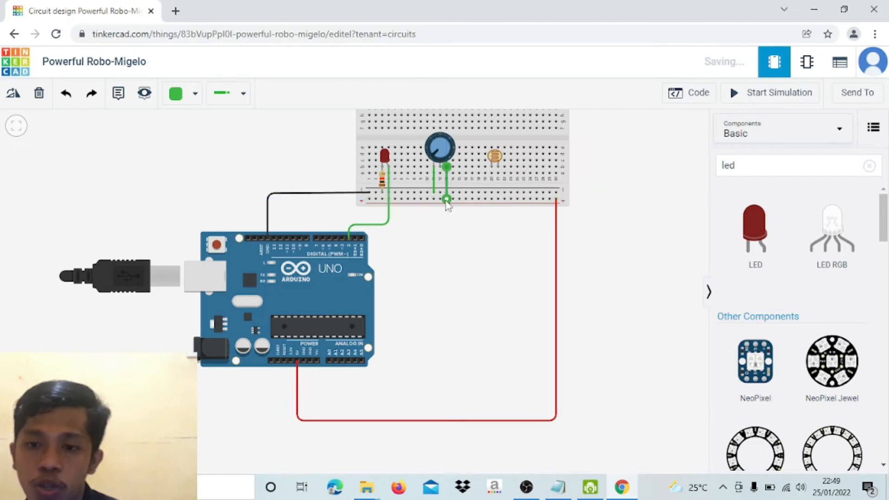
Wire the potentiometer's middle pin to Arduino pin A0, routing the wire down and below the board.
{"action": "left_click", "coordinate": [440, 172]}
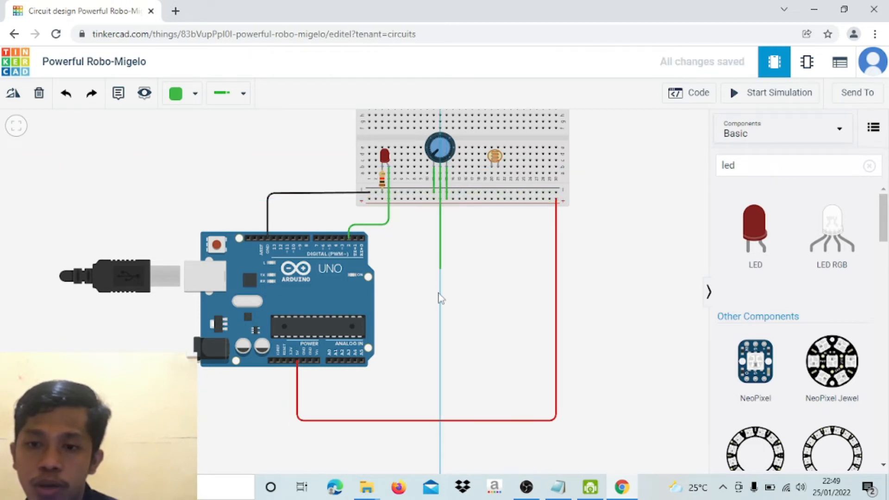
{"action": "left_click", "coordinate": [439, 380]}
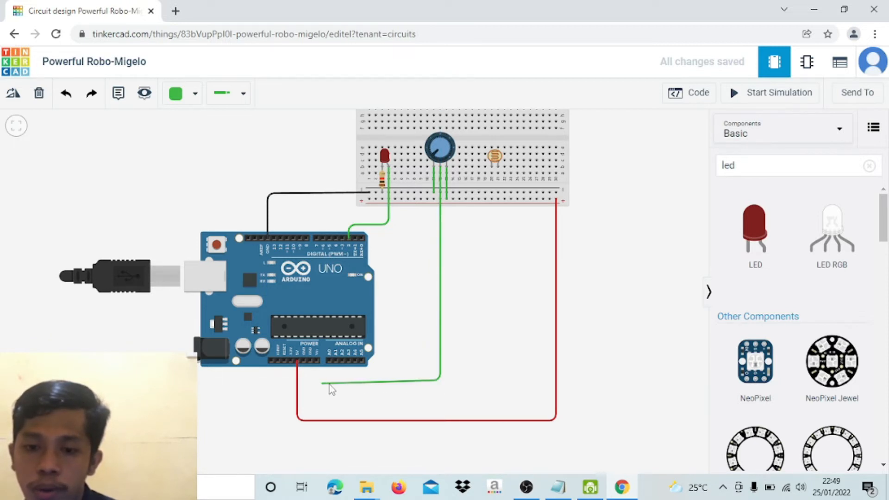
{"action": "left_click", "coordinate": [329, 384]}
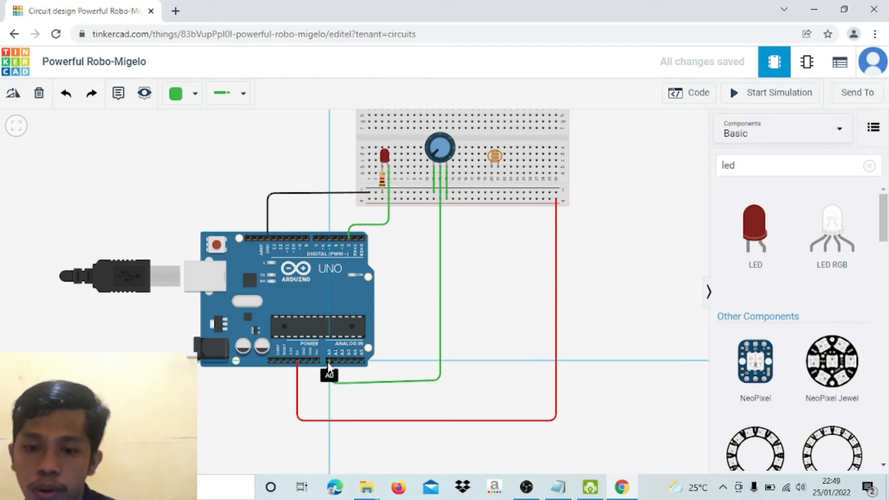
{"action": "left_click", "coordinate": [329, 360]}
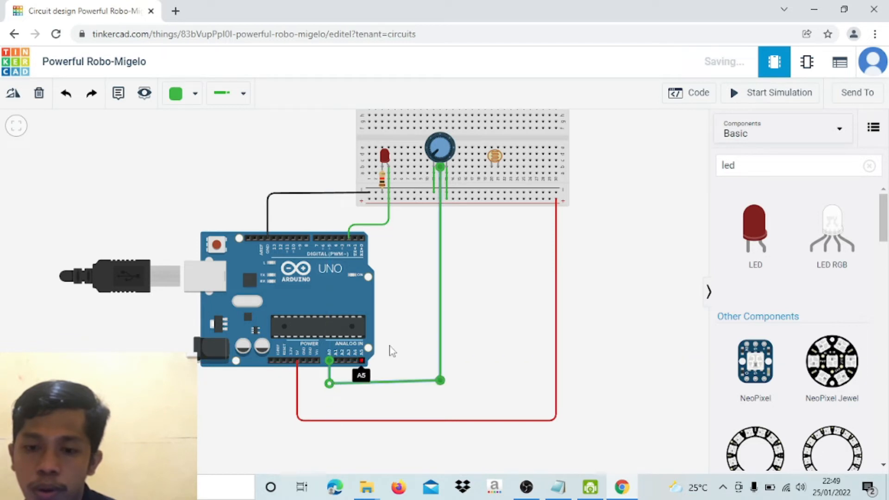
{"action": "left_click", "coordinate": [411, 333]}
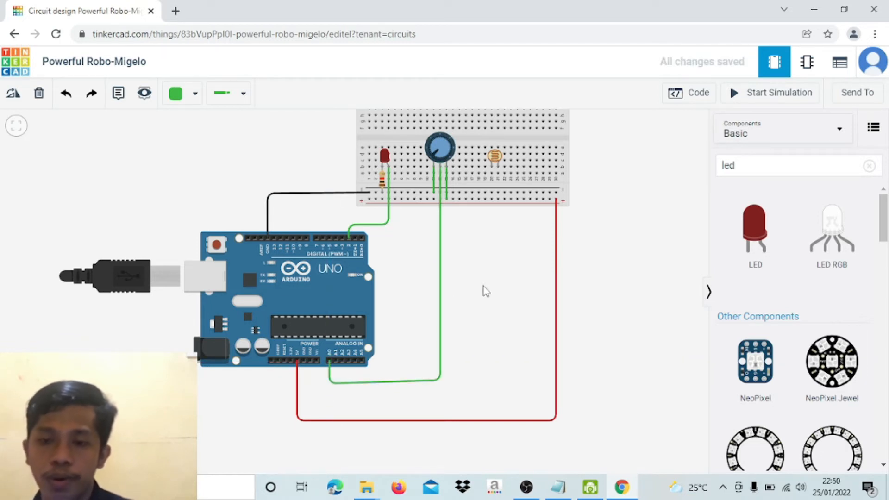
Colour the wire between the potentiometer's left terminal and the negative rail black.
{"action": "left_click", "coordinate": [436, 192]}
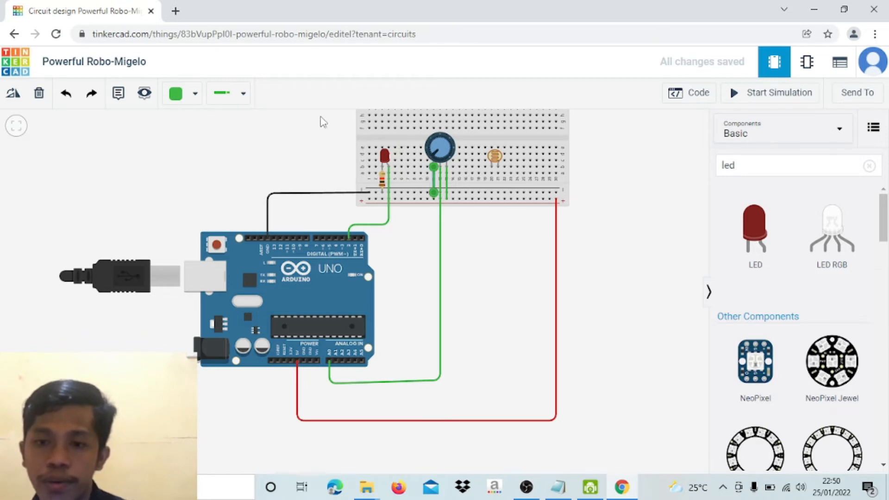
{"action": "left_click", "coordinate": [200, 95]}
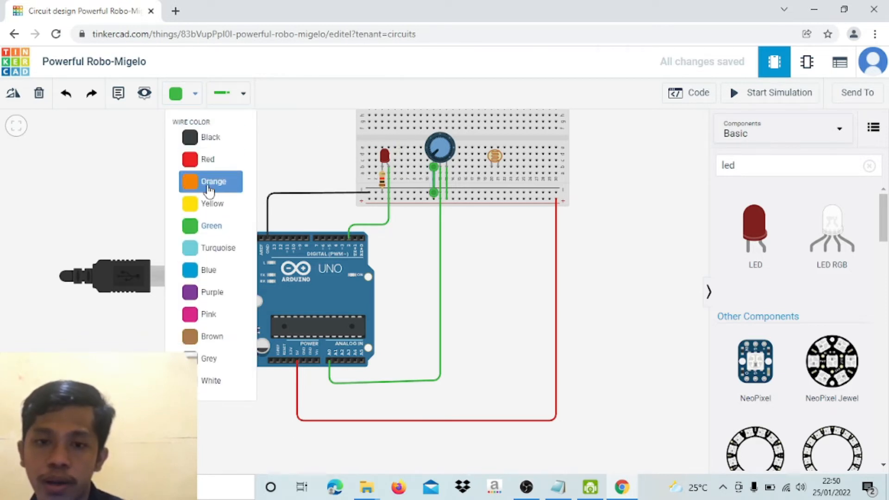
{"action": "left_click", "coordinate": [196, 248]}
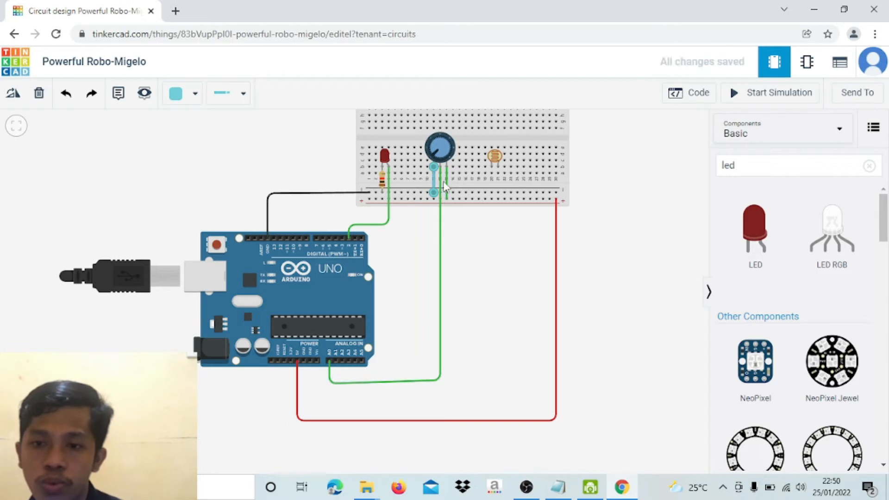
{"action": "left_click", "coordinate": [195, 94]}
{"action": "left_click", "coordinate": [198, 139]}
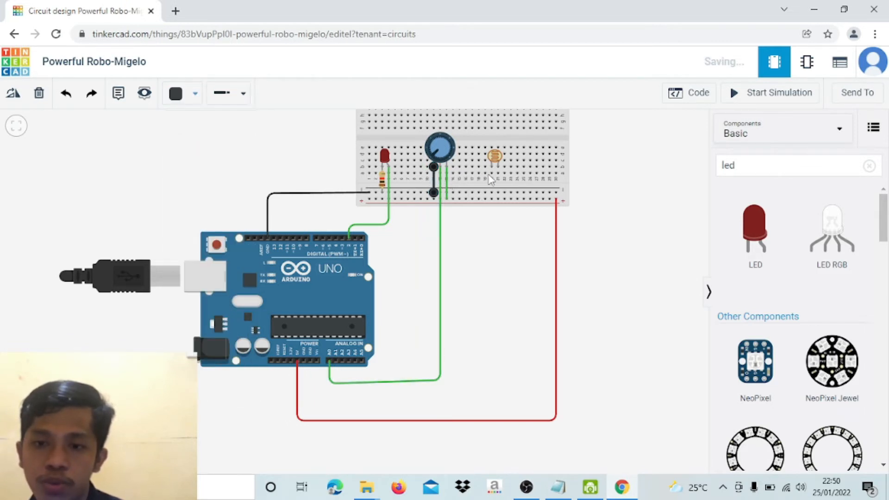
Colour the wire between the potentiometer's right terminal and the positive rail red.
{"action": "left_click", "coordinate": [448, 185]}
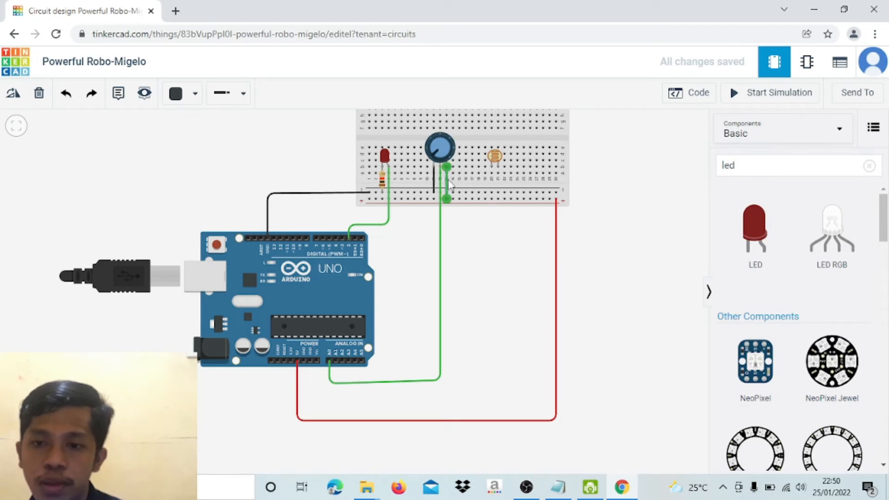
{"action": "left_click", "coordinate": [193, 96]}
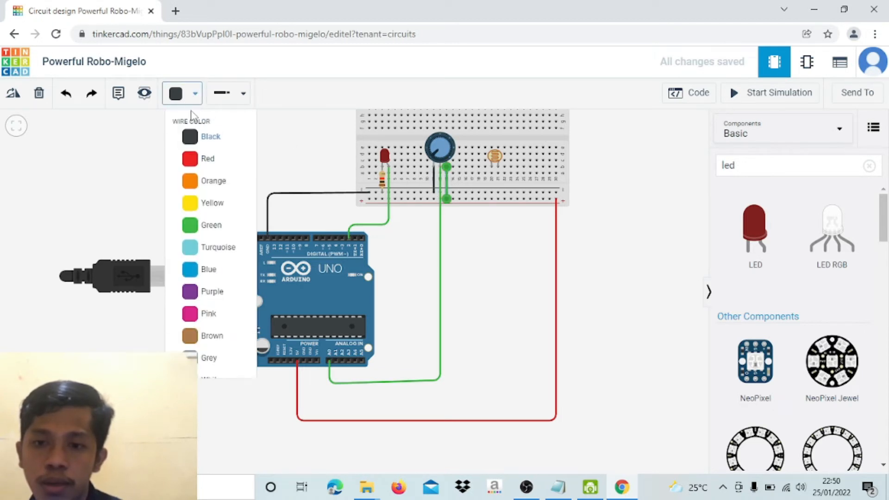
{"action": "left_click", "coordinate": [199, 158]}
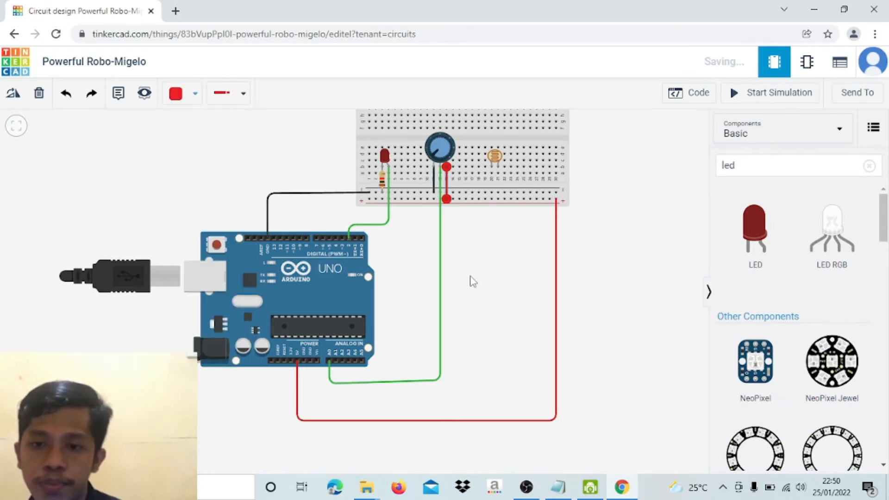
Colour the wire from the potentiometer's middle pin to Arduino pin A0 yellow.
{"action": "left_click", "coordinate": [439, 280]}
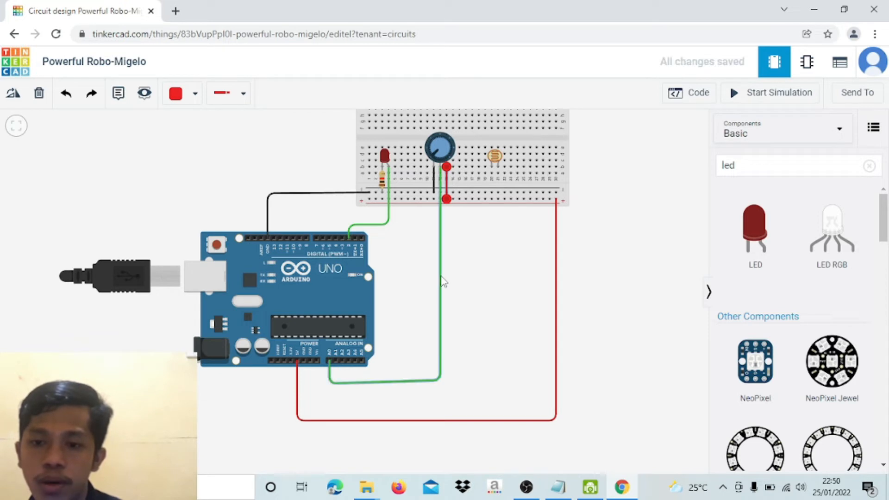
{"action": "left_click", "coordinate": [194, 94]}
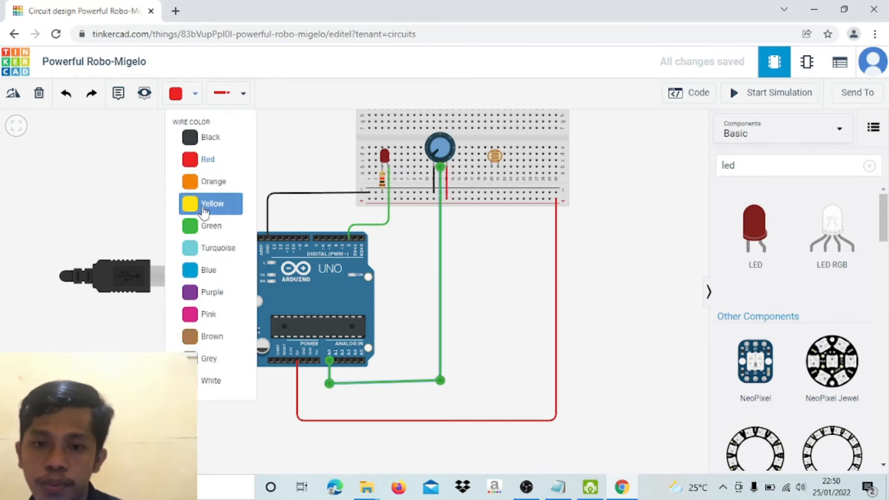
{"action": "left_click", "coordinate": [206, 203]}
{"action": "left_click", "coordinate": [488, 275]}
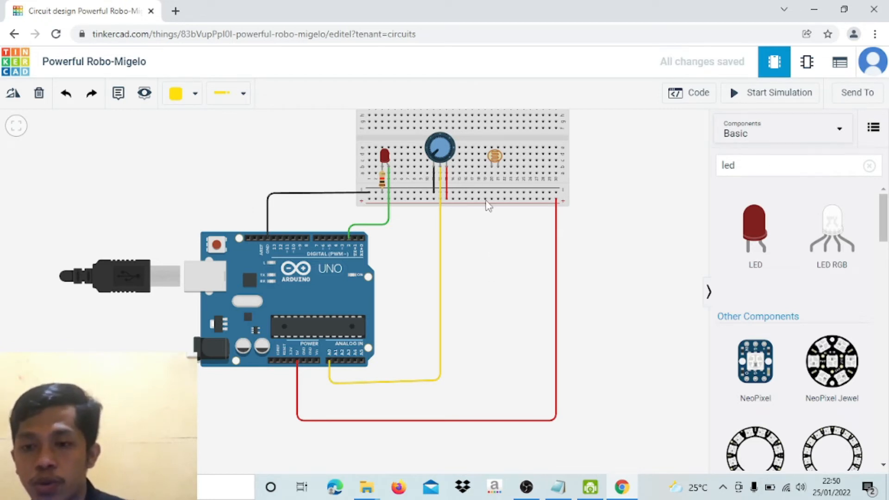
Wire the photoresistor's left terminal (Terminal 1) straight down to the breadboard's lower positive rail.
{"action": "left_click", "coordinate": [494, 161]}
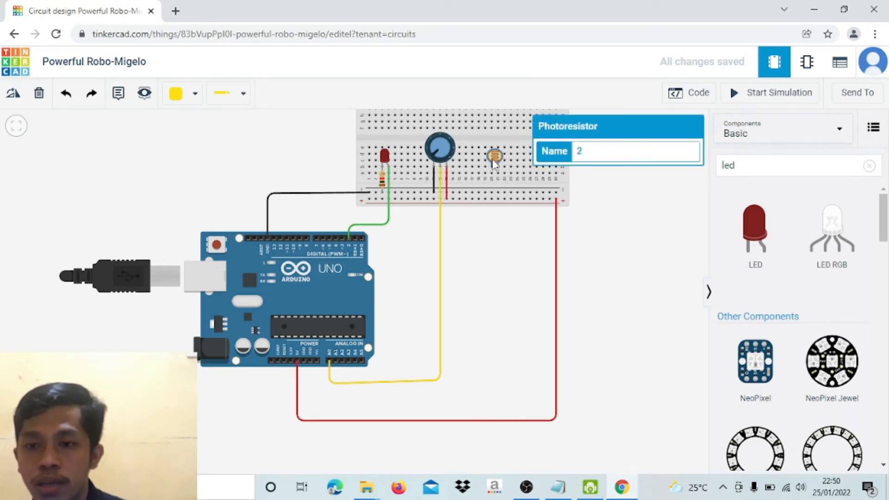
{"action": "left_click", "coordinate": [491, 170]}
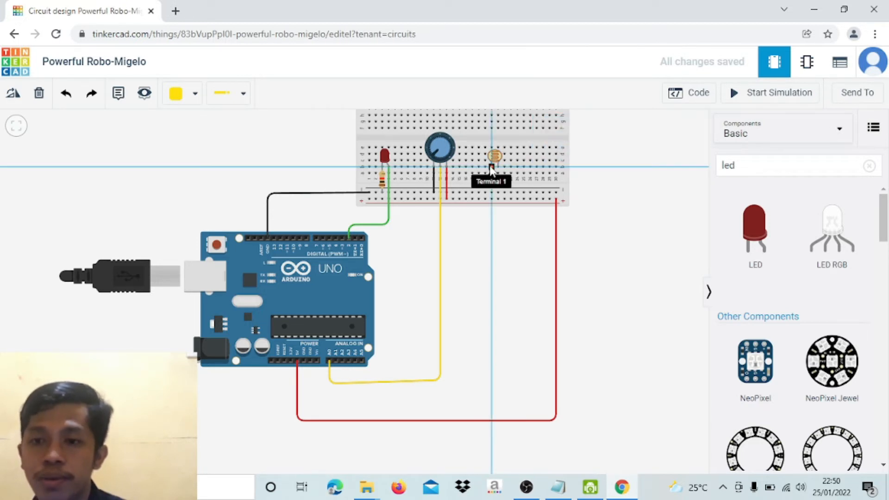
{"action": "left_click", "coordinate": [492, 199]}
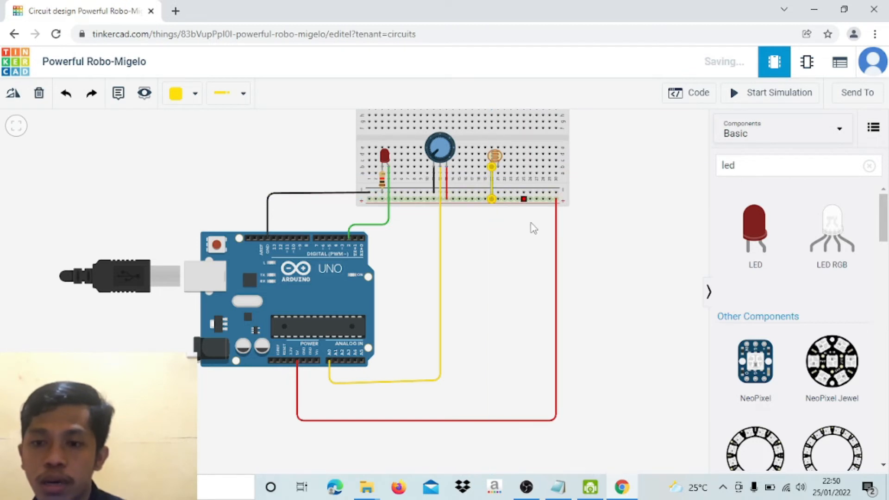
Wire the photoresistor's right terminal to Arduino pin A1, routing the wire below the board and straightening its corner under the pin.
{"action": "left_click", "coordinate": [498, 171]}
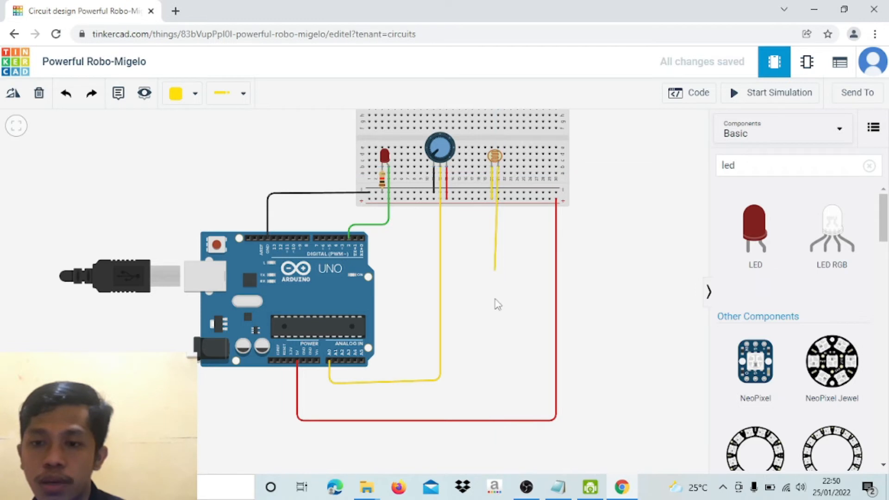
{"action": "left_click", "coordinate": [498, 388]}
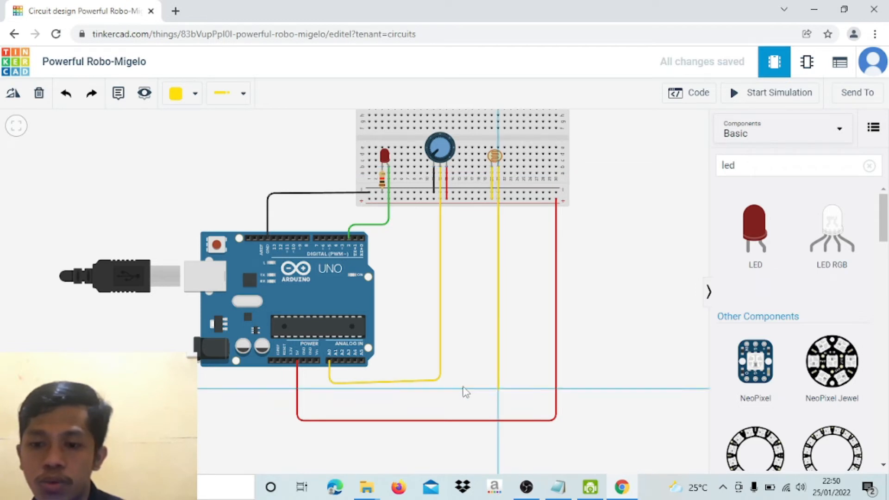
{"action": "left_click", "coordinate": [338, 387]}
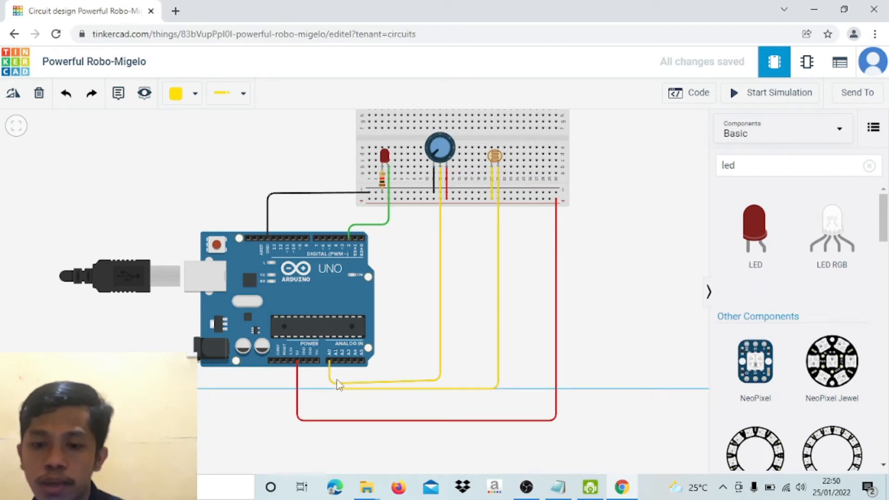
{"action": "left_click", "coordinate": [335, 362]}
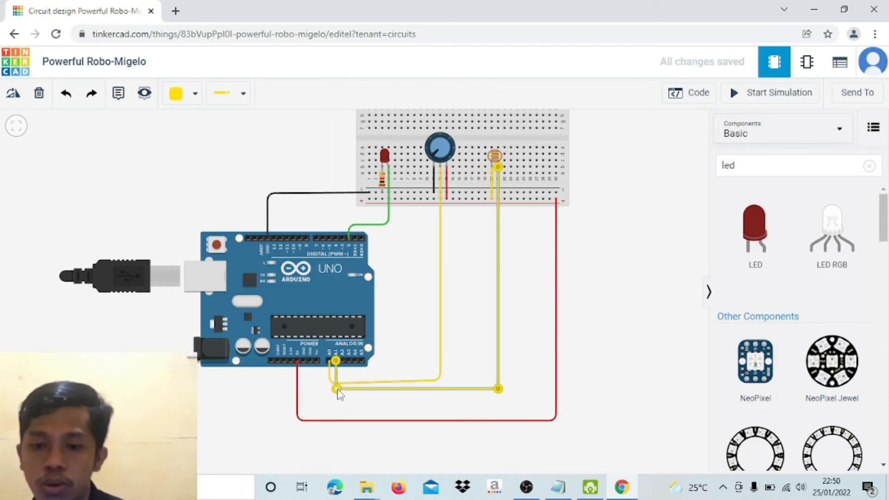
{"action": "left_click", "coordinate": [338, 395]}
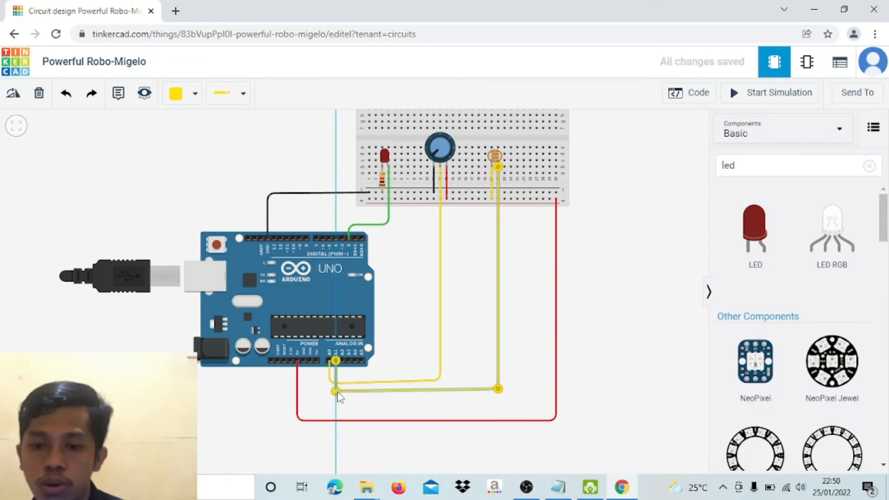
Colour the wire between the photoresistor's left terminal and the positive rail red.
{"action": "left_click", "coordinate": [495, 188]}
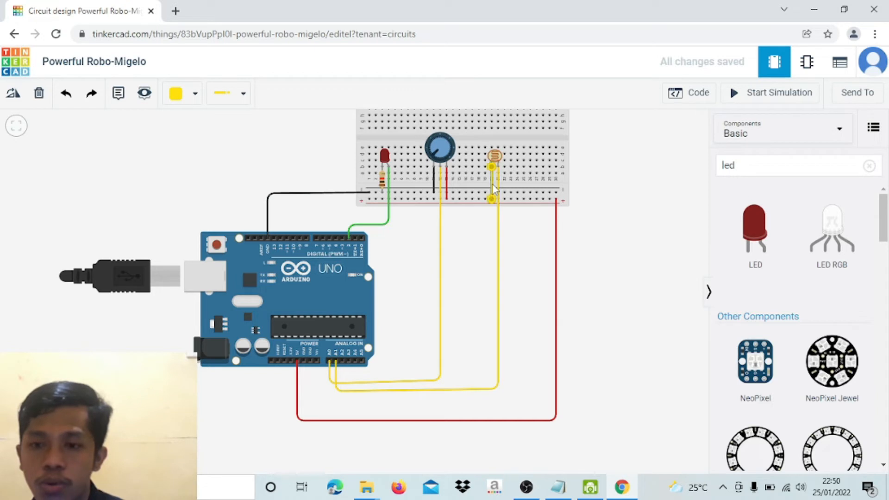
{"action": "left_click", "coordinate": [195, 94]}
{"action": "left_click", "coordinate": [200, 159]}
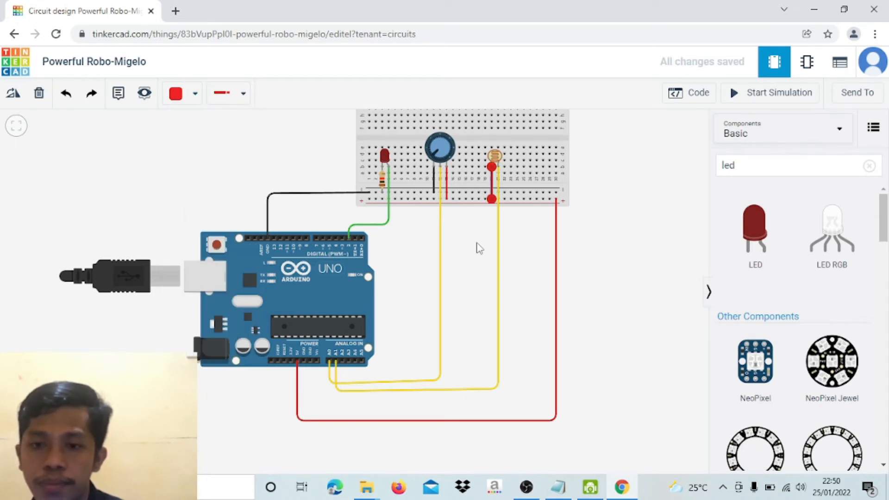
{"action": "left_click", "coordinate": [497, 245]}
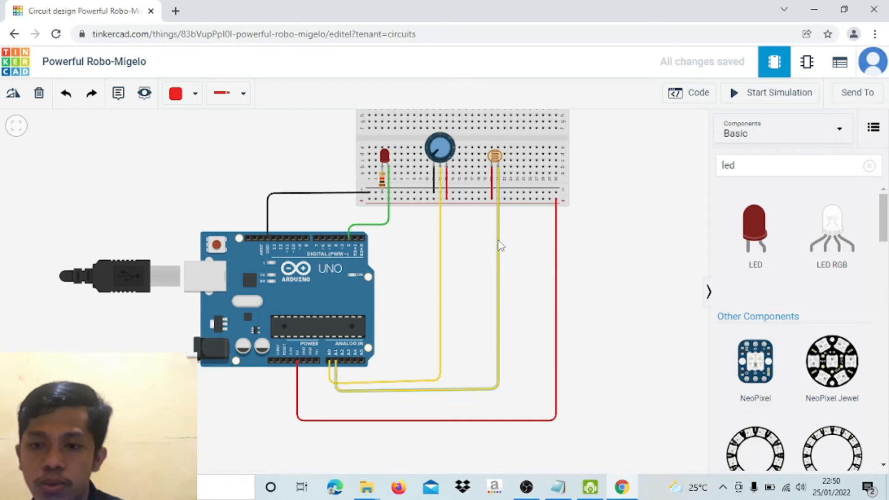
{"action": "left_click", "coordinate": [238, 104]}
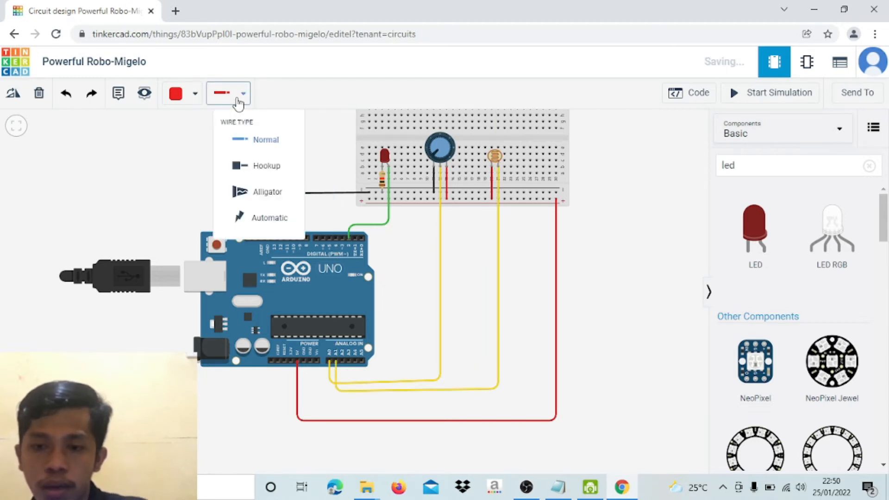
{"action": "left_click", "coordinate": [195, 95]}
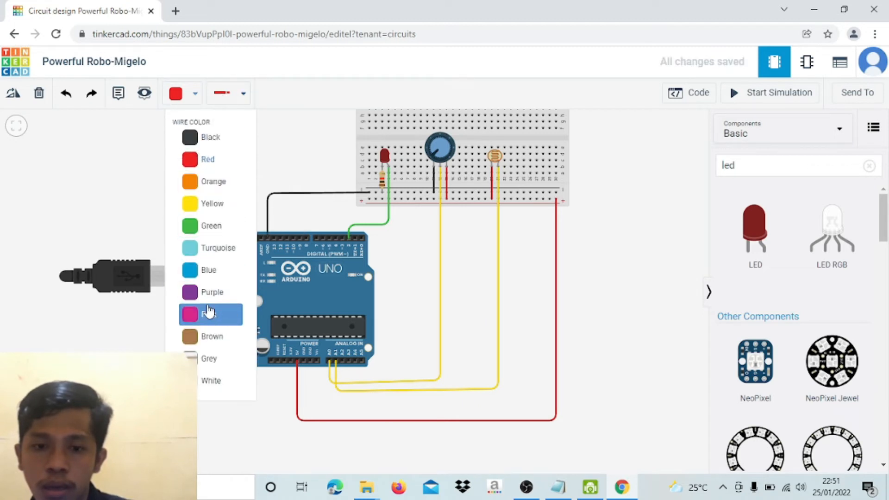
{"action": "left_click", "coordinate": [208, 271]}
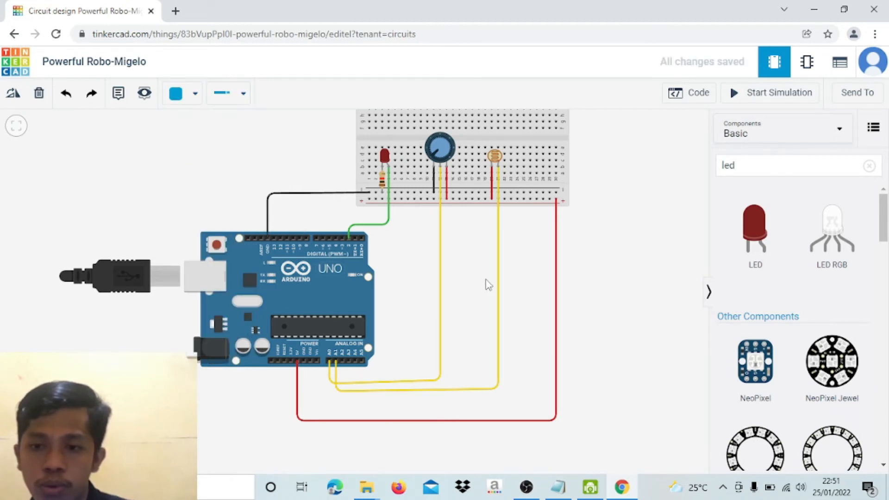
{"action": "left_click", "coordinate": [498, 285]}
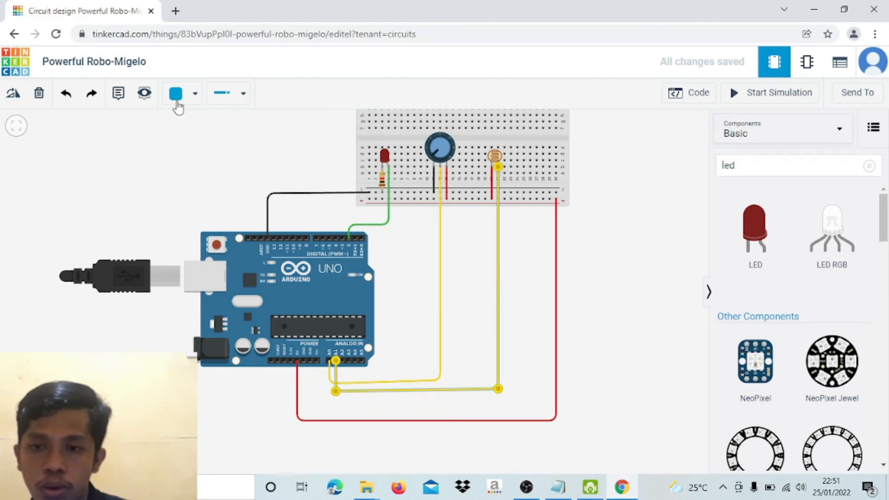
{"action": "key", "text": "Up"}
{"action": "key", "text": "Up"}
{"action": "key", "text": "ctrl+z"}
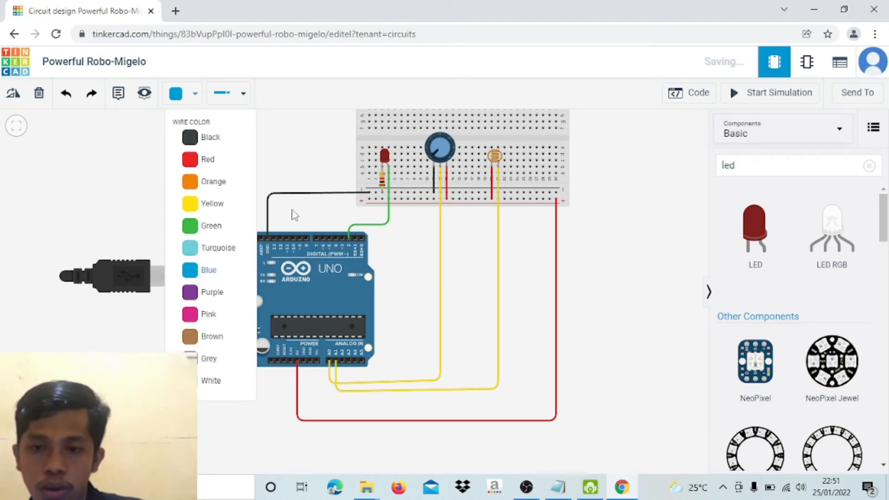
{"action": "left_click", "coordinate": [530, 316]}
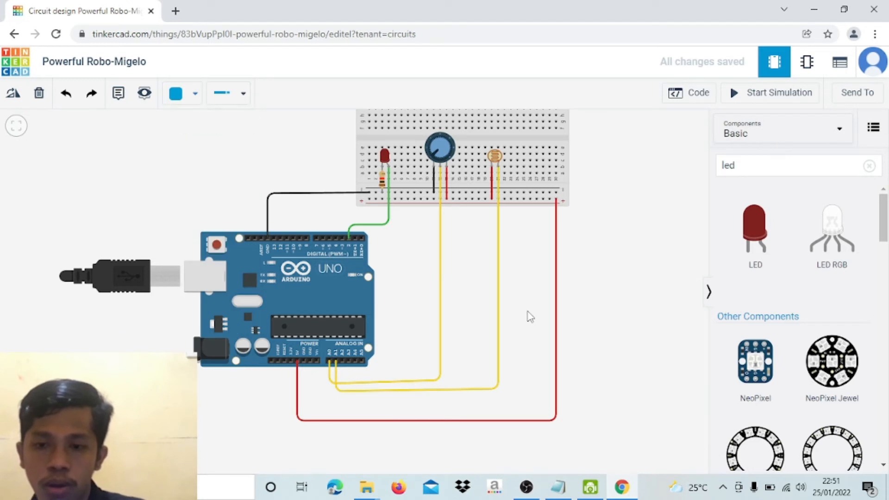
{"action": "left_click", "coordinate": [181, 96]}
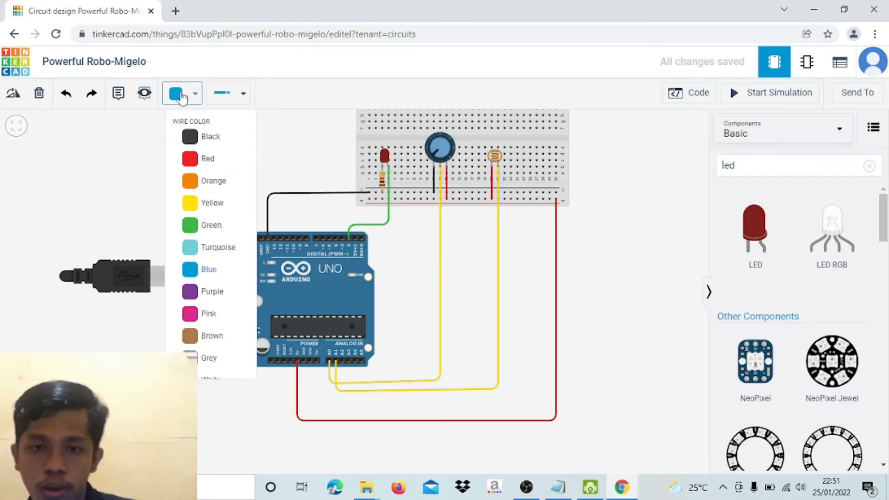
{"action": "left_click", "coordinate": [510, 303]}
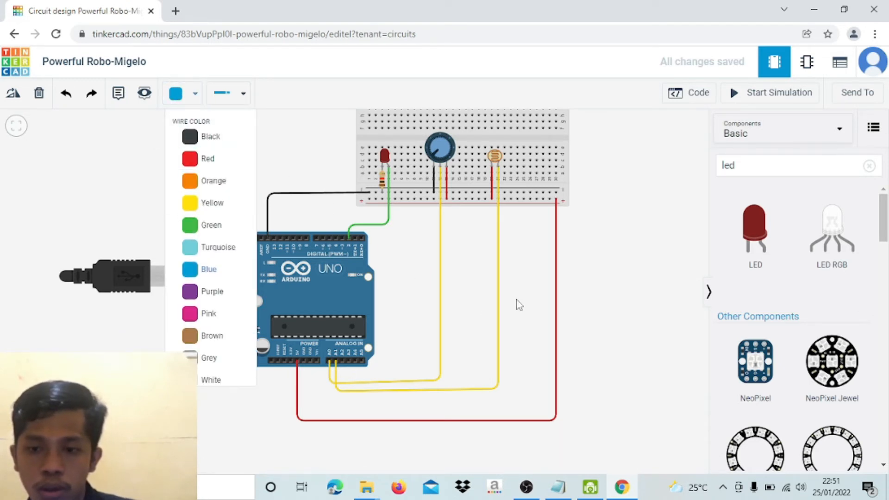
Colour the wire from the photoresistor's right terminal to Arduino pin A1 blue.
{"action": "left_click", "coordinate": [499, 339]}
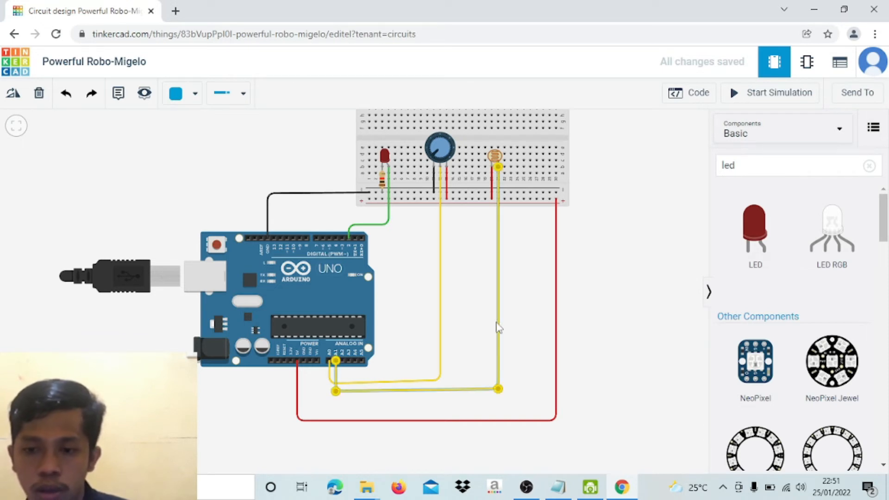
{"action": "left_click", "coordinate": [190, 95]}
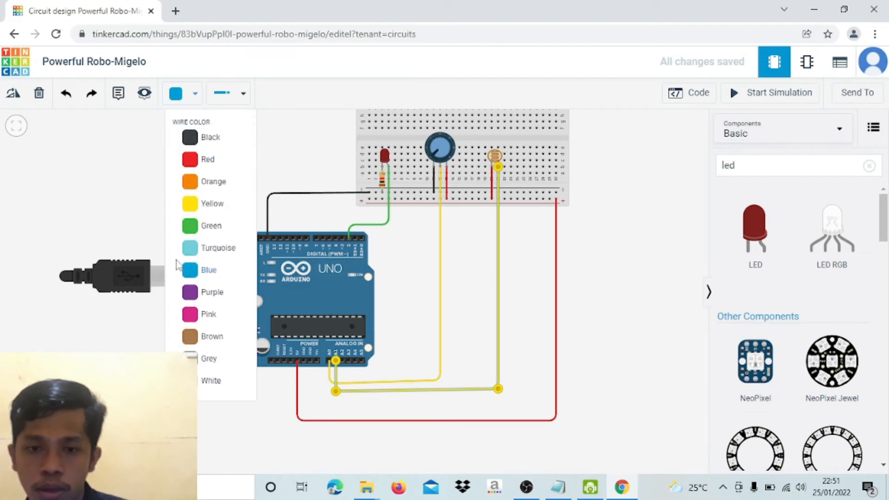
{"action": "left_click", "coordinate": [206, 269]}
{"action": "left_click", "coordinate": [510, 316]}
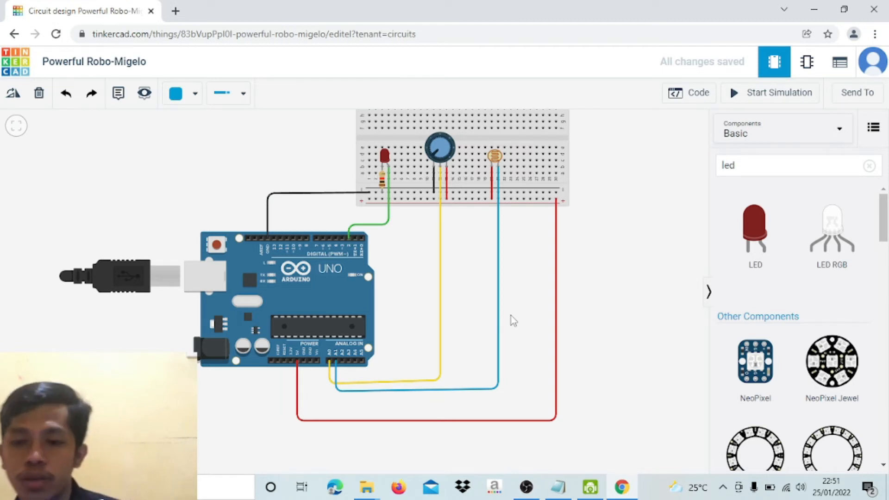
Switch to the untitled Notepad file, select the complete Arduino sketch, and return to the Tinkercad circuit.
{"action": "scroll", "coordinate": [510, 315], "scroll_direction": "down", "scroll_amount": 2}
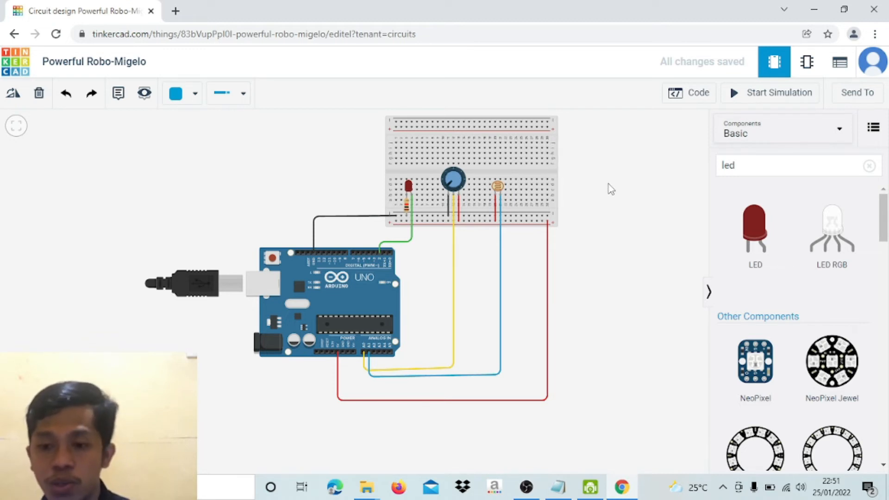
{"action": "left_click", "coordinate": [561, 489]}
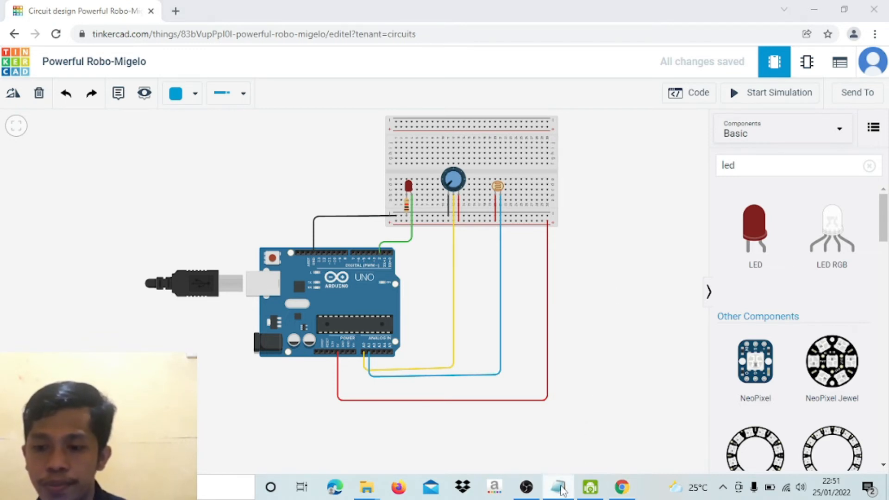
{"action": "left_click_drag", "start_coordinate": [232, 281], "coordinate": [207, 57]}
{"action": "left_click", "coordinate": [206, 57]}
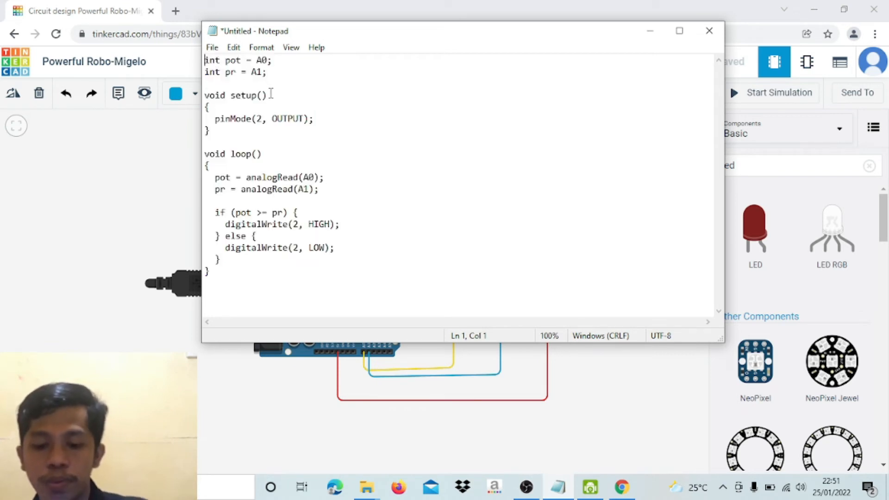
{"action": "left_click", "coordinate": [82, 230]}
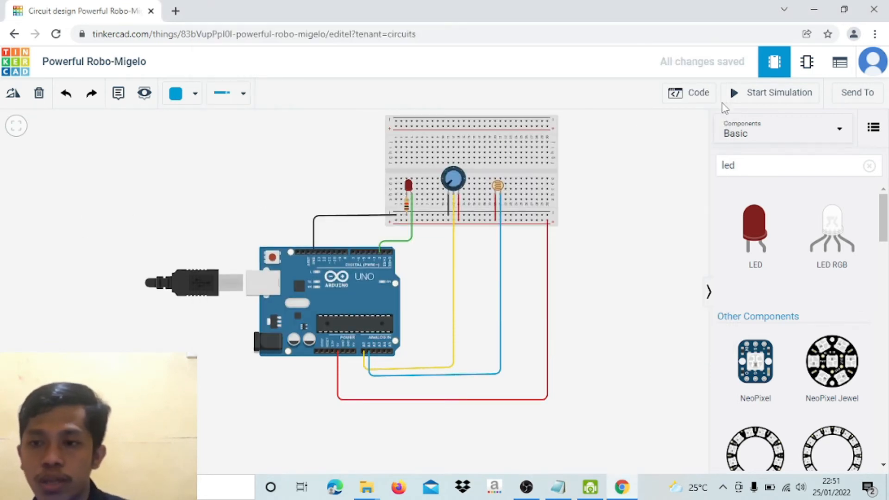
Switch the Arduino's code editor from Blocks to Text and replace the default code with the copied potentiometer and photoresistor sketch.
{"action": "left_click", "coordinate": [692, 99]}
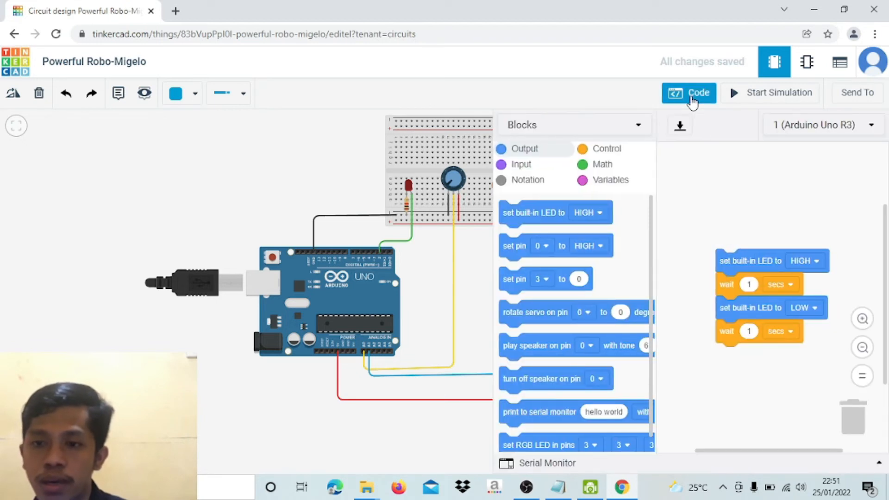
{"action": "left_click", "coordinate": [632, 124]}
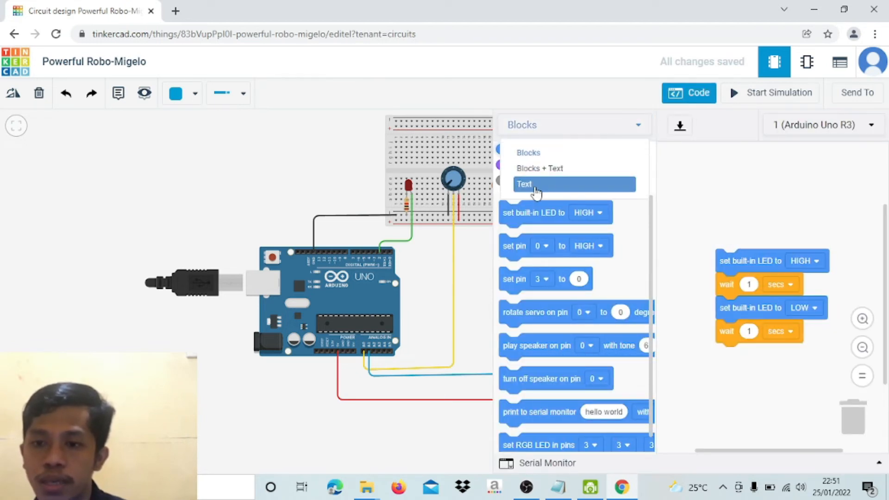
{"action": "left_click", "coordinate": [536, 191]}
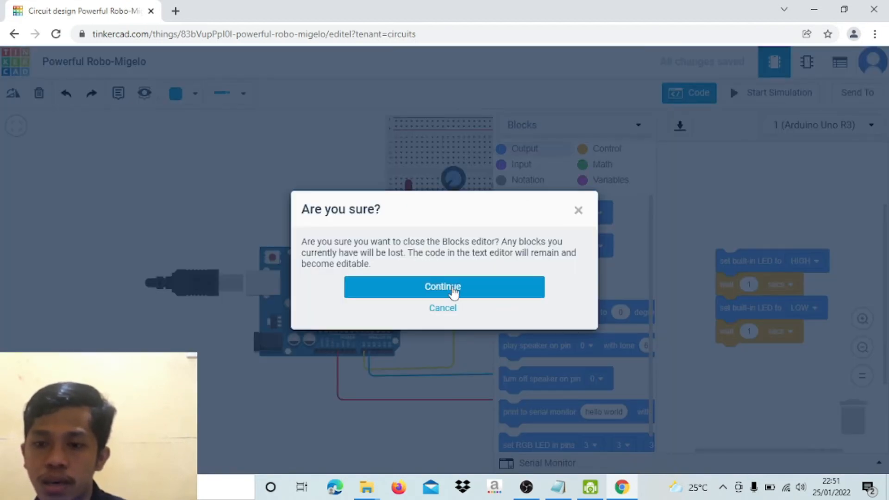
{"action": "left_click", "coordinate": [453, 290]}
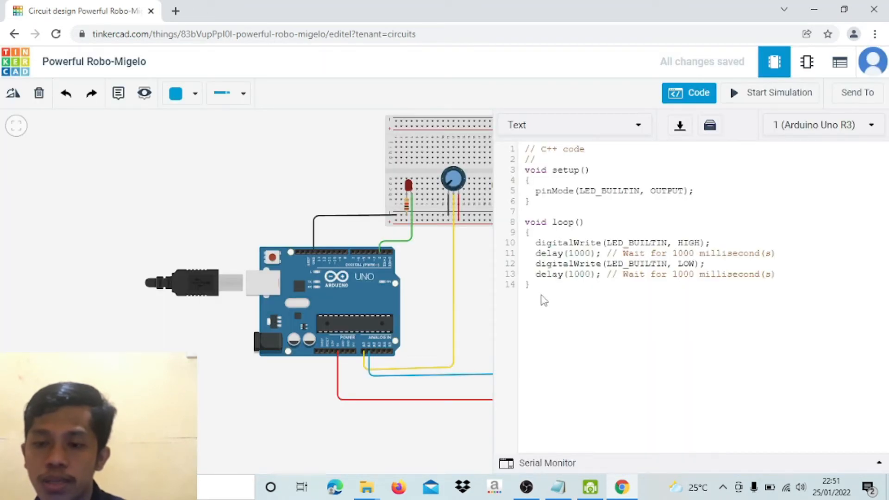
{"action": "mouse_move", "coordinate": [539, 291]}
{"action": "left_mouse_down"}
{"action": "mouse_move", "coordinate": [509, 182]}
{"action": "mouse_move", "coordinate": [511, 149]}
{"action": "left_mouse_up"}
{"action": "key", "text": "ctrl+v"}
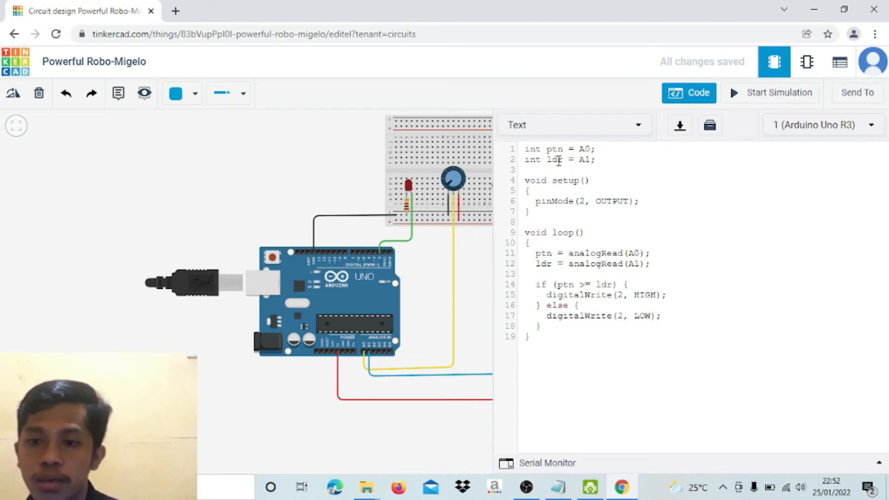
Examine the sketch's analog pin variables, the pin 2 output setup, the two analog readings and the if/else block controlling the LED.
{"action": "left_click_drag", "start_coordinate": [564, 158], "coordinate": [554, 159]}
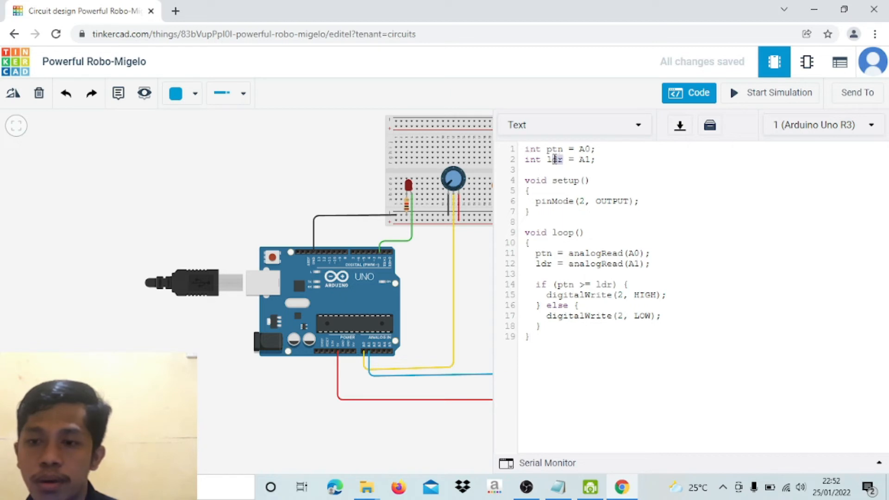
{"action": "left_click", "coordinate": [618, 164]}
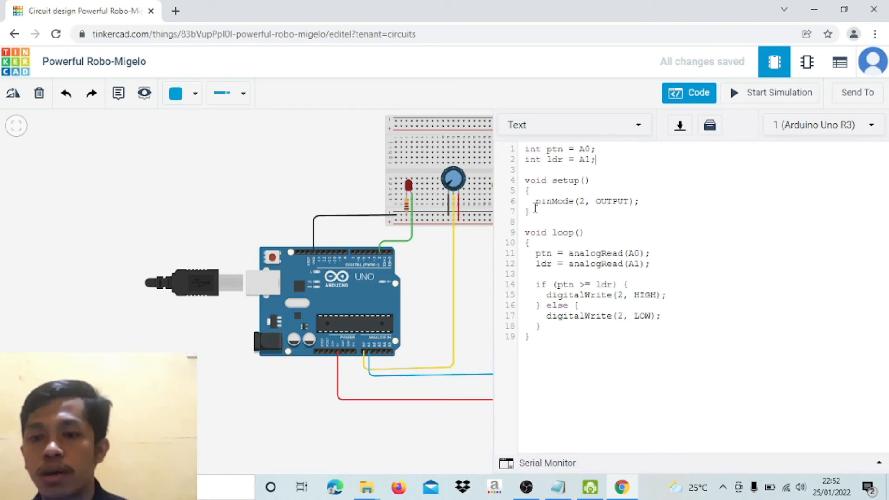
{"action": "left_click_drag", "start_coordinate": [534, 202], "coordinate": [582, 200]}
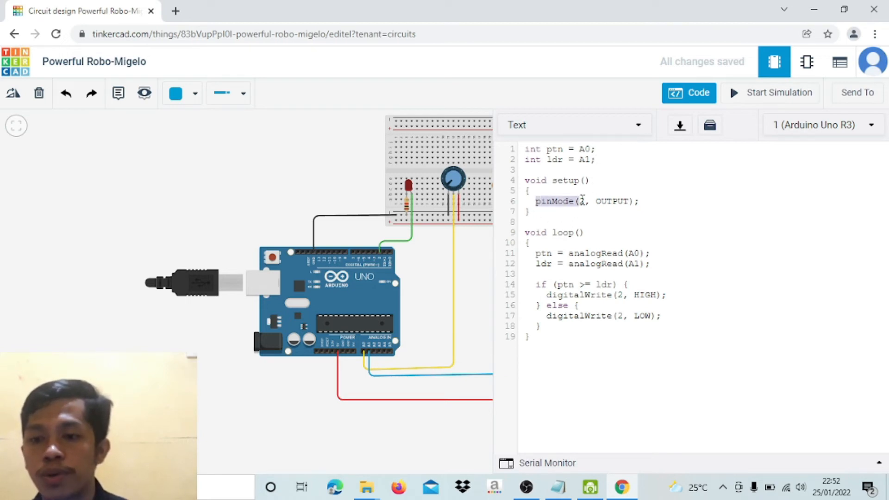
{"action": "left_click_drag", "start_coordinate": [641, 204], "coordinate": [532, 203]}
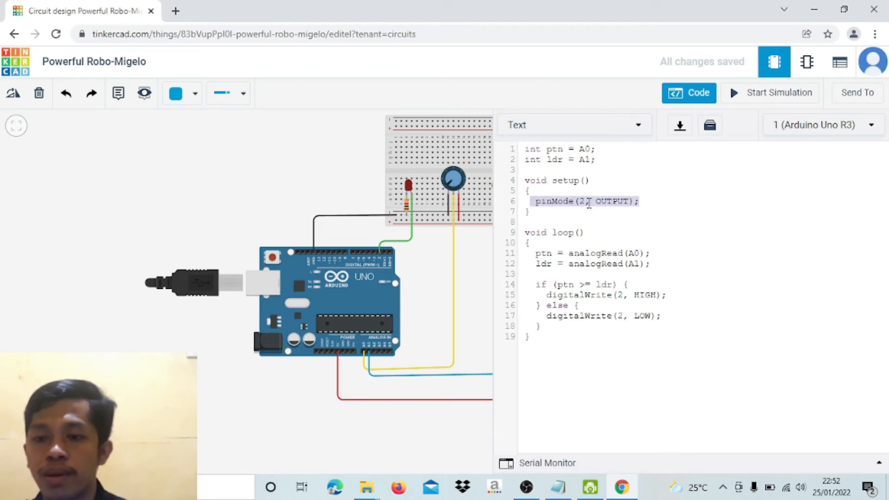
{"action": "left_click", "coordinate": [592, 214]}
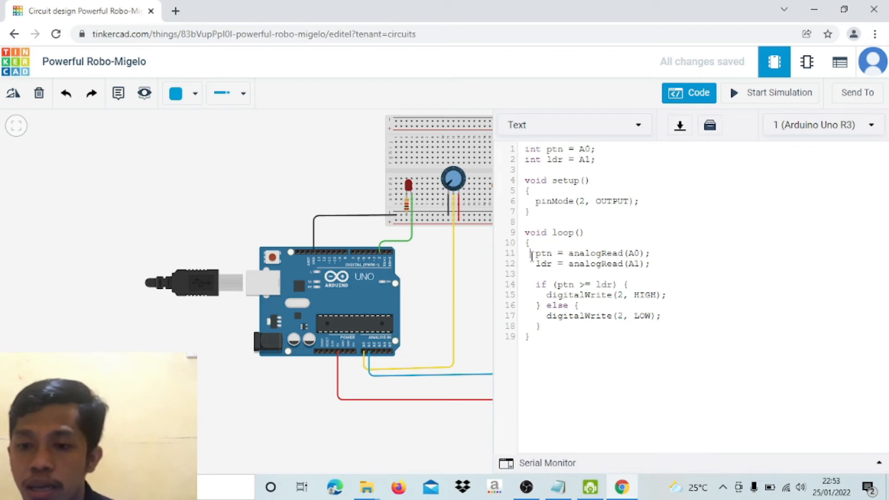
{"action": "left_click_drag", "start_coordinate": [532, 254], "coordinate": [666, 297]}
{"action": "left_click", "coordinate": [643, 276]}
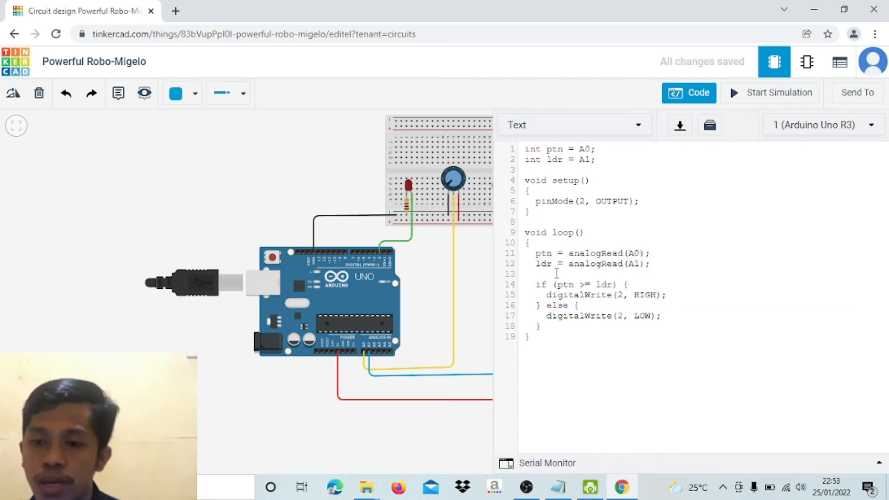
{"action": "left_click", "coordinate": [665, 268]}
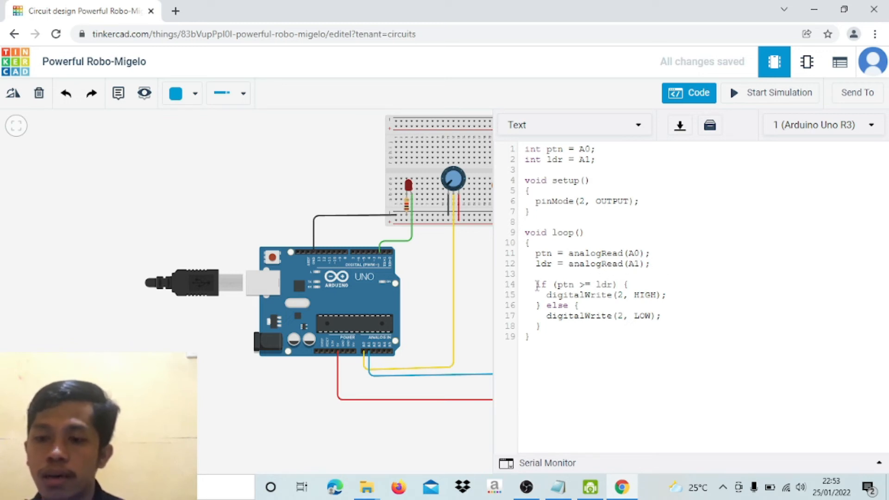
{"action": "left_click_drag", "start_coordinate": [536, 284], "coordinate": [601, 324]}
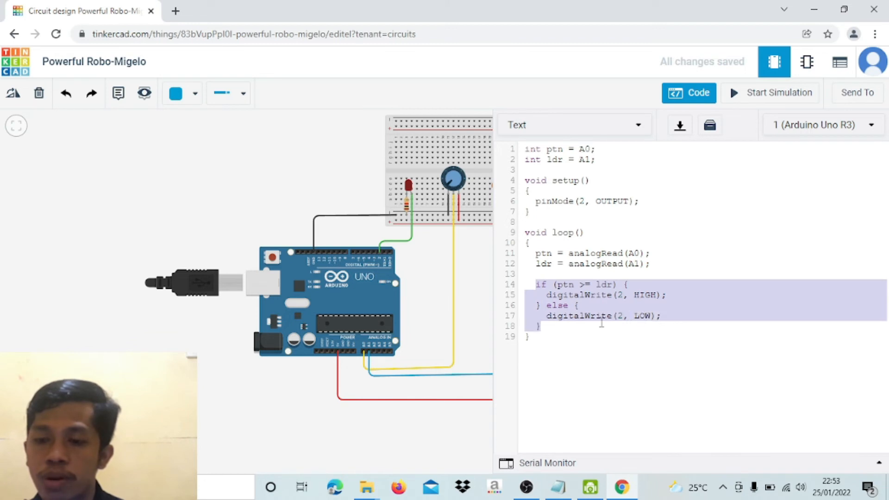
{"action": "left_click", "coordinate": [663, 267]}
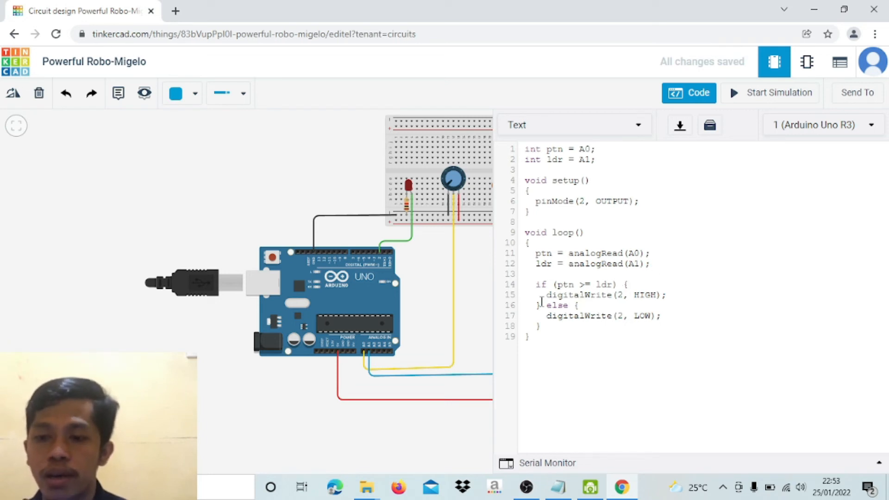
{"action": "left_click_drag", "start_coordinate": [547, 296], "coordinate": [666, 296]}
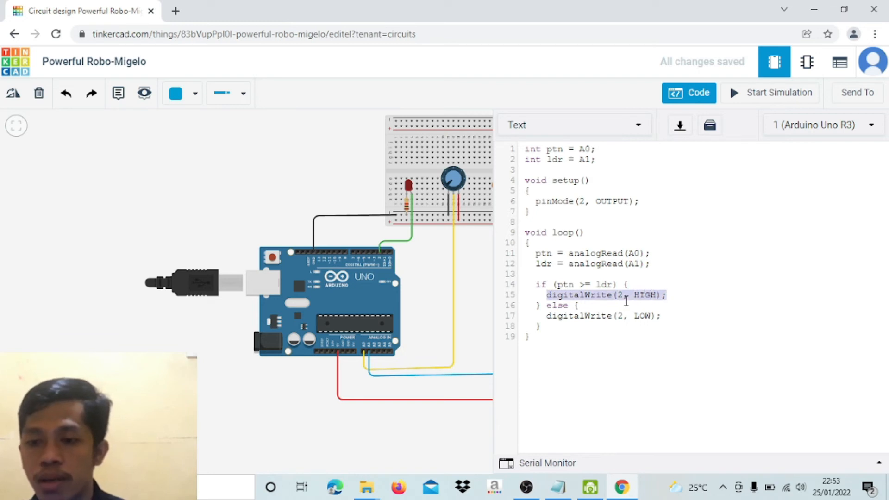
{"action": "left_click", "coordinate": [588, 305]}
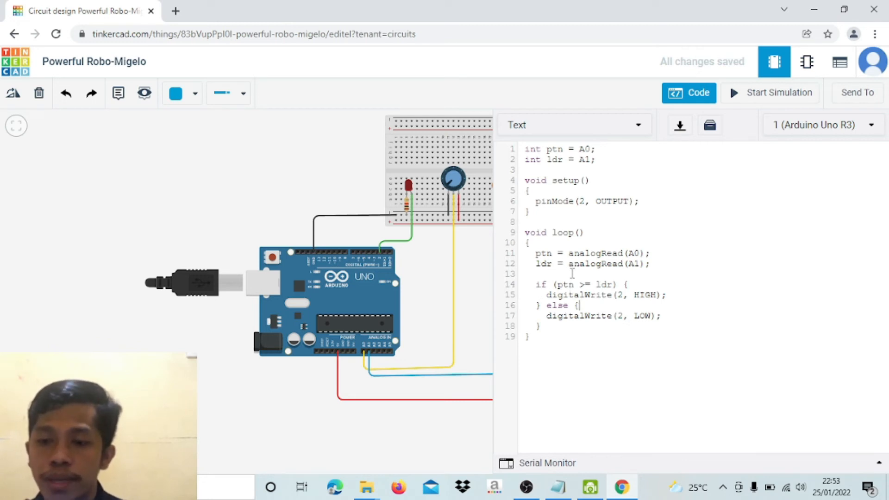
{"action": "left_click", "coordinate": [550, 340]}
{"action": "left_click_drag", "start_coordinate": [550, 340], "coordinate": [519, 151]}
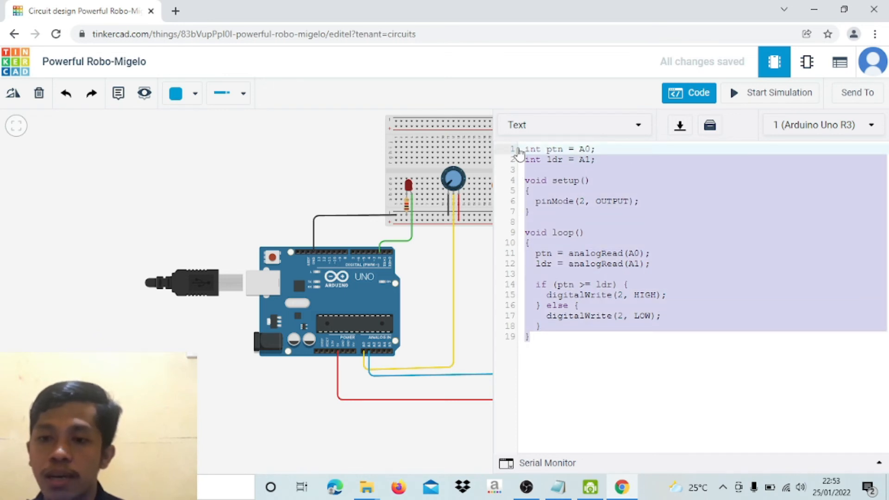
{"action": "left_click", "coordinate": [550, 316]}
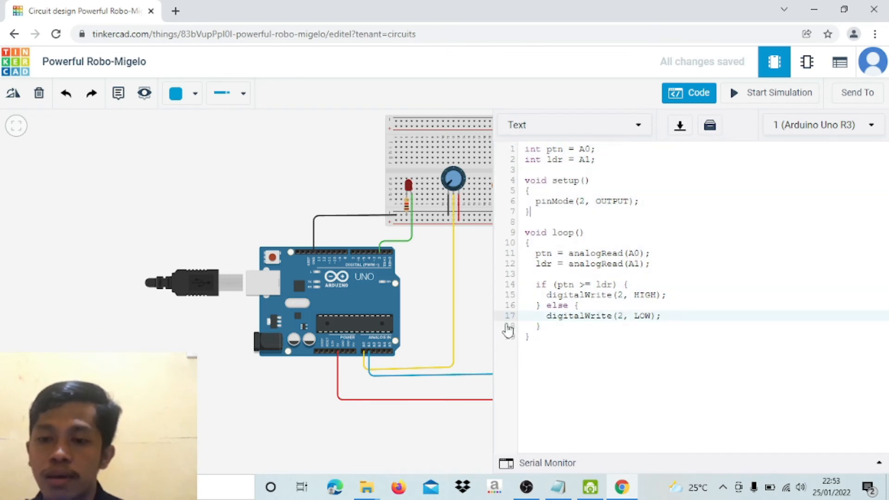
Start the circuit simulation with the code editor closed and change the LED's colour to Blue.
{"action": "left_click", "coordinate": [476, 302]}
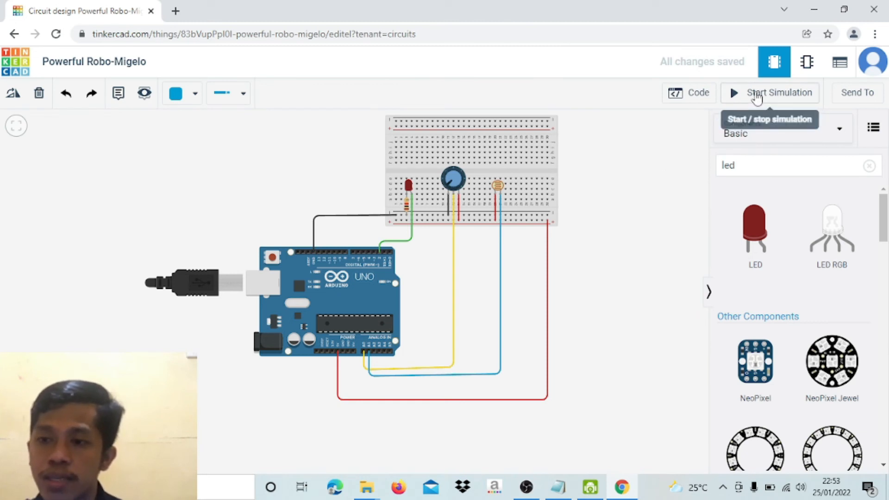
{"action": "left_click", "coordinate": [756, 93]}
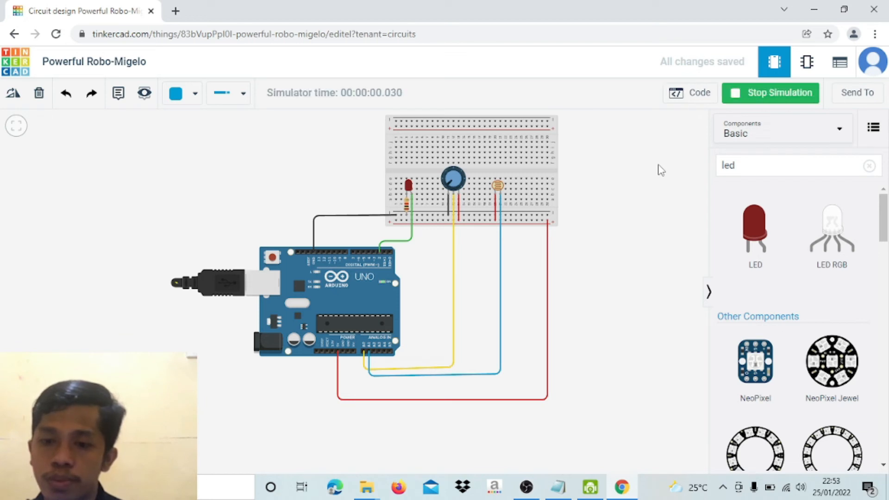
{"action": "left_click", "coordinate": [409, 186]}
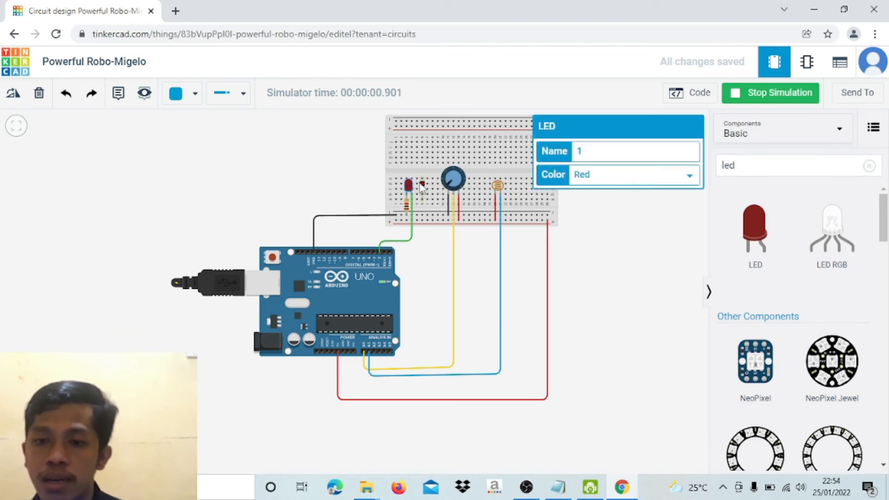
{"action": "left_click", "coordinate": [623, 175]}
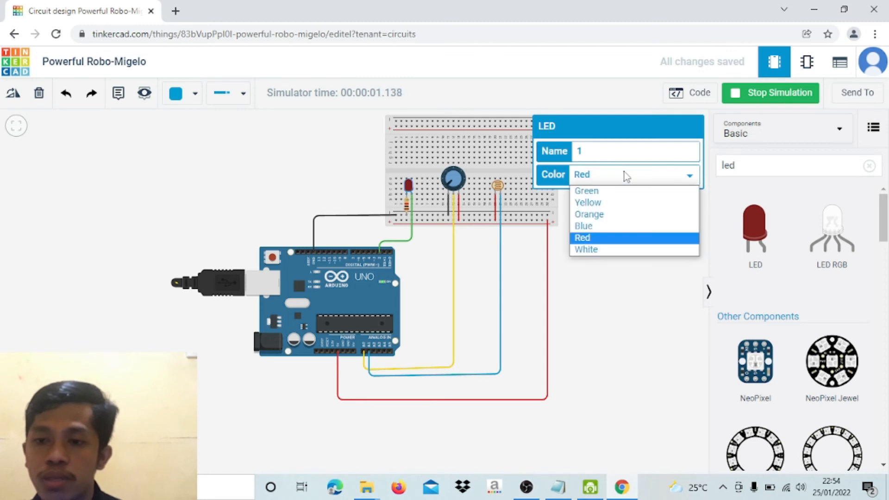
{"action": "left_click", "coordinate": [597, 228]}
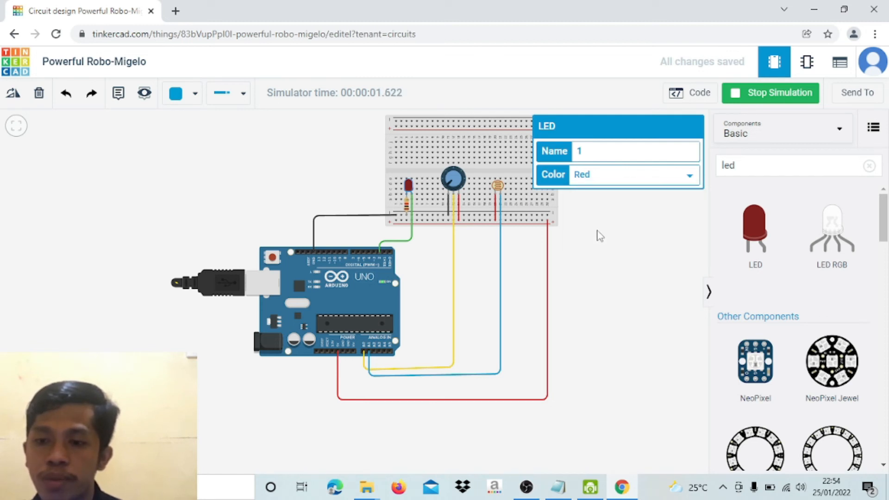
{"action": "left_click", "coordinate": [579, 245]}
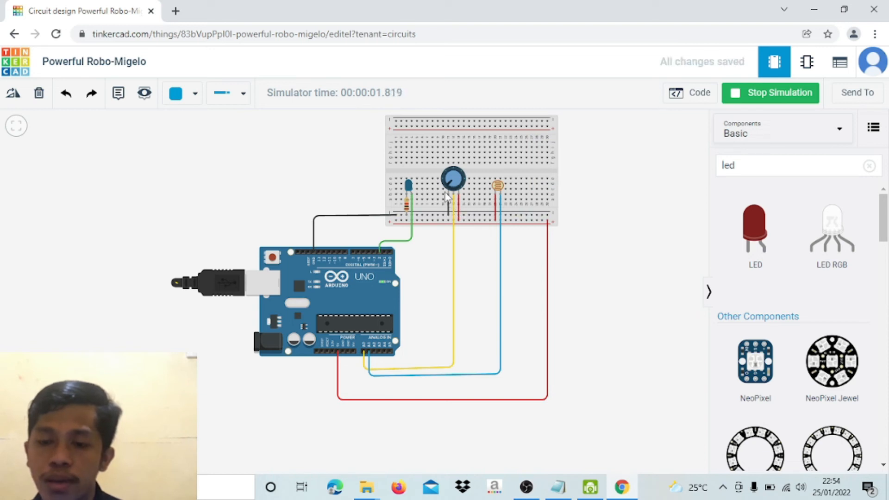
Review the sketch's if (ptn >= ldr) condition and turn the potentiometer knob fully clockwise in the running simulation.
{"action": "left_click", "coordinate": [686, 96]}
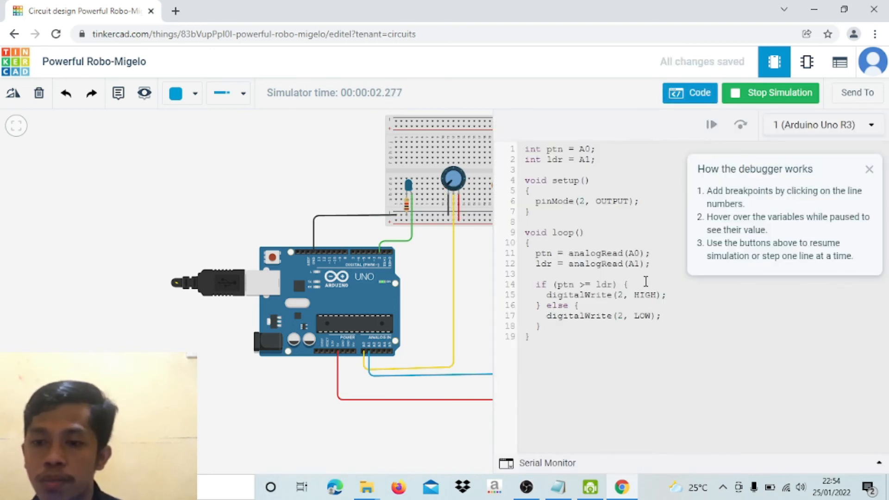
{"action": "left_click_drag", "start_coordinate": [625, 284], "coordinate": [548, 285]}
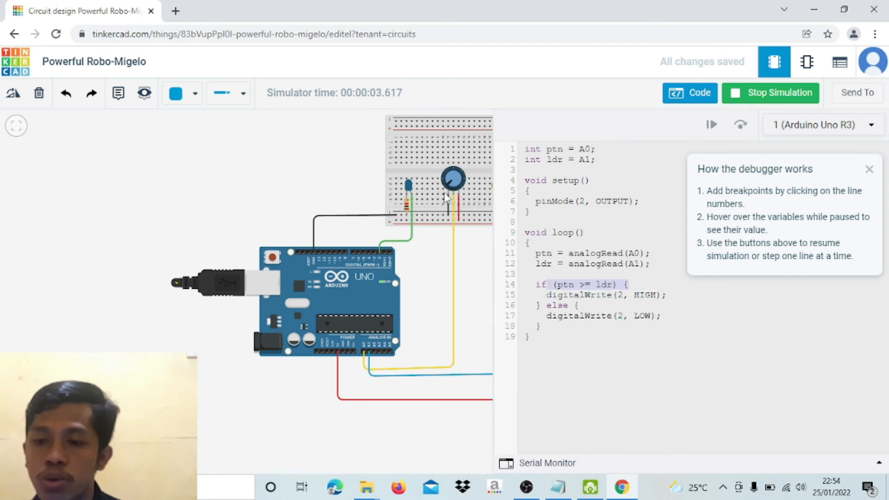
{"action": "left_click", "coordinate": [675, 94]}
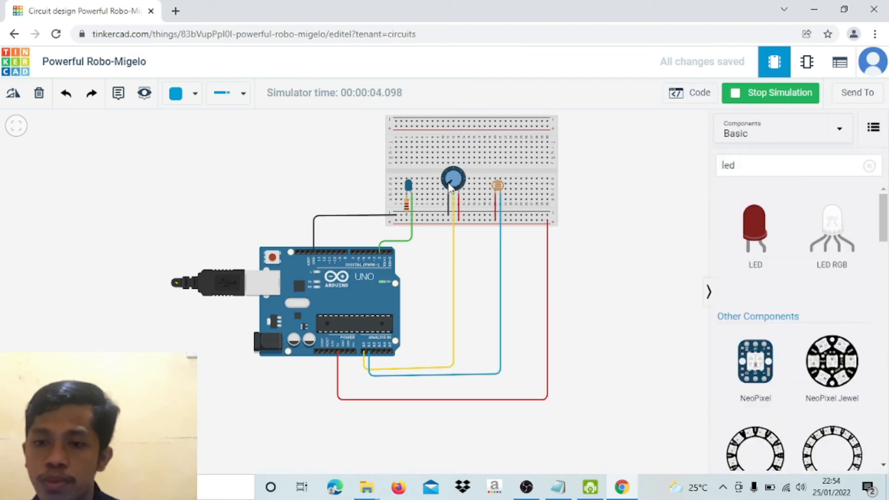
{"action": "left_click_drag", "start_coordinate": [452, 183], "coordinate": [475, 260]}
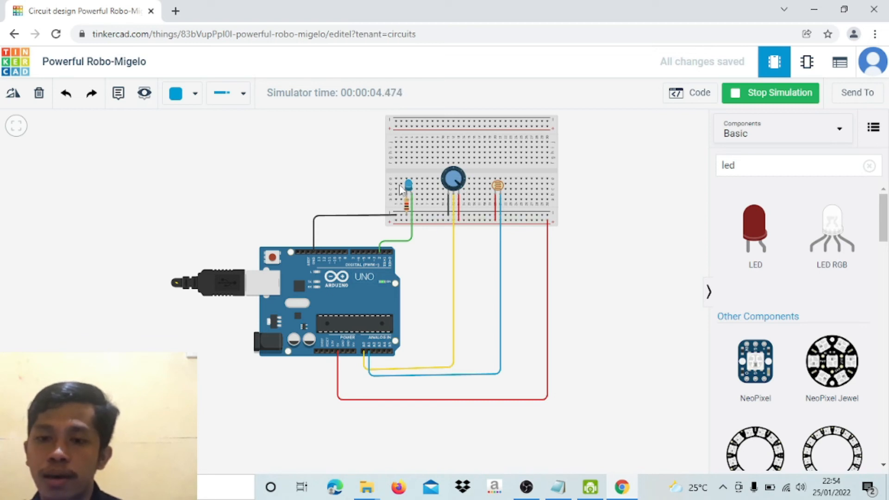
Raise the photoresistor's light level slightly above its darkest setting in the running simulation.
{"action": "scroll", "coordinate": [408, 186], "scroll_direction": "up", "scroll_amount": 3}
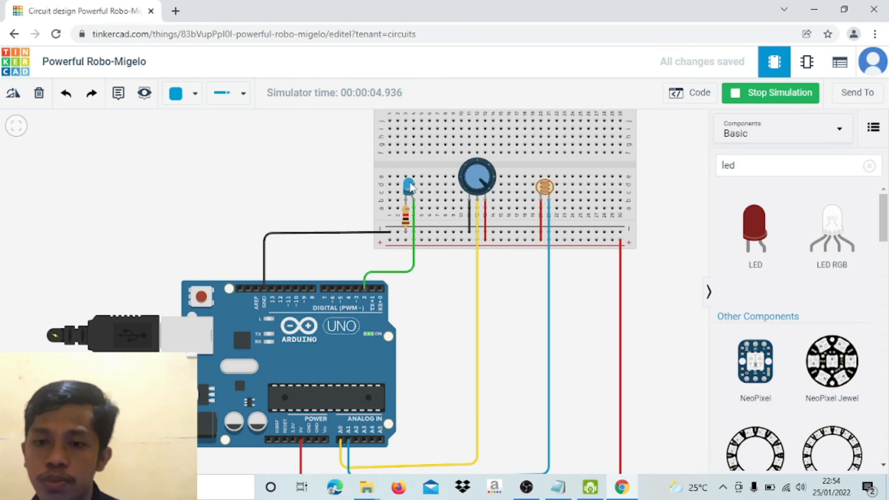
{"action": "left_click", "coordinate": [546, 187]}
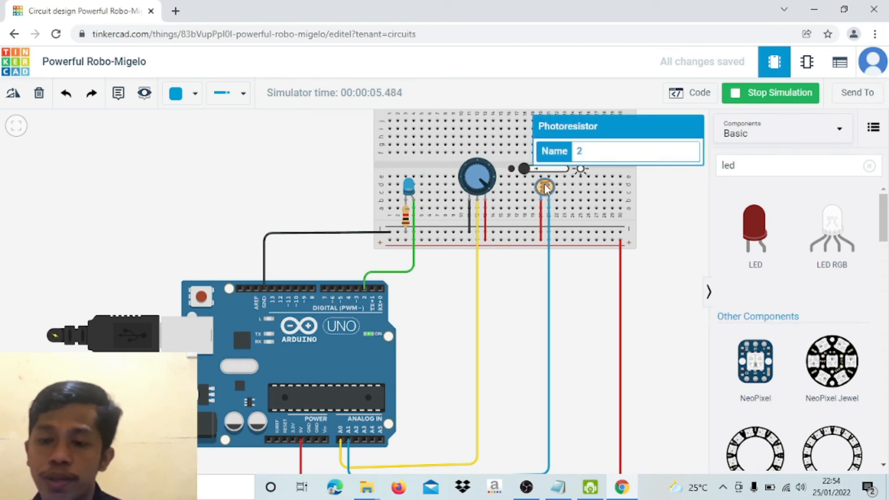
{"action": "mouse_move", "coordinate": [523, 169]}
{"action": "left_mouse_down"}
{"action": "mouse_move", "coordinate": [573, 174]}
{"action": "mouse_move", "coordinate": [527, 179]}
{"action": "left_mouse_up"}
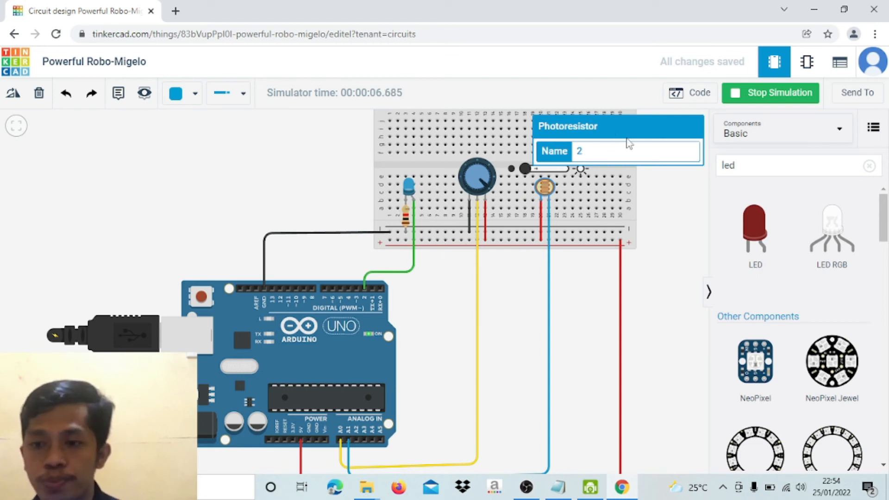
{"action": "left_click", "coordinate": [589, 295]}
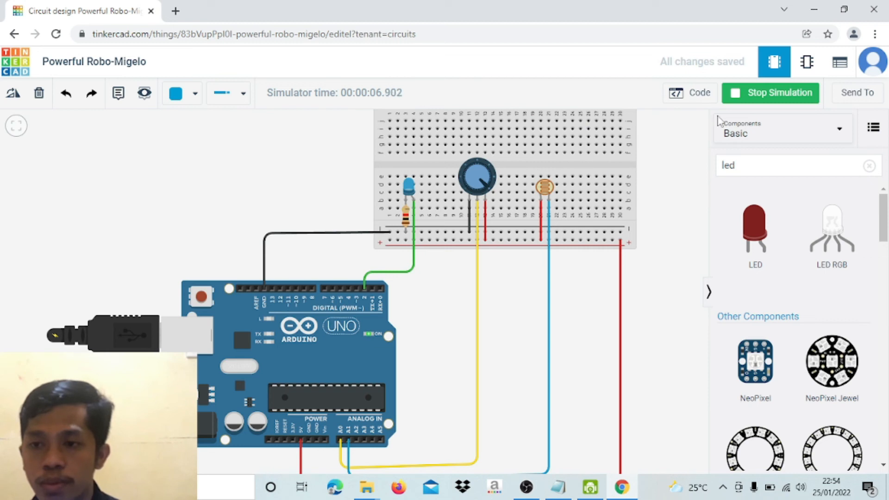
Check the comparison in the sketch again and turn the potentiometer knob fully counter-clockwise to its minimum.
{"action": "left_click", "coordinate": [694, 95]}
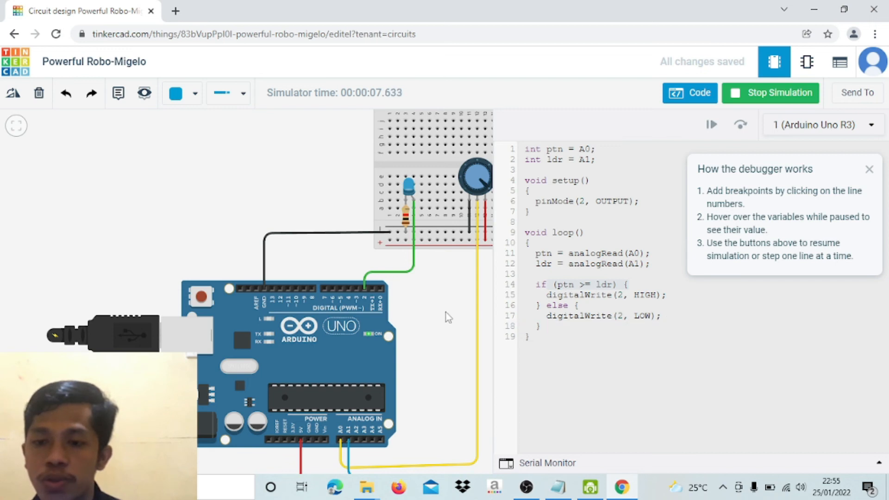
{"action": "left_click", "coordinate": [680, 95]}
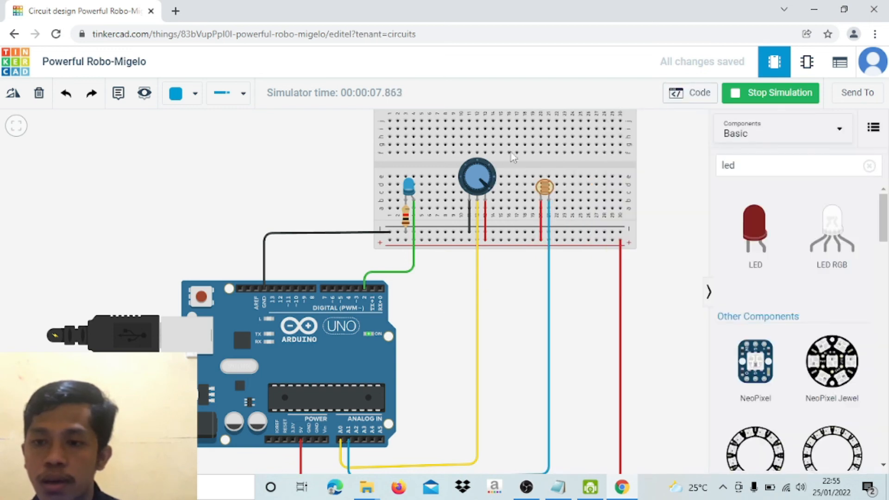
{"action": "left_click_drag", "start_coordinate": [478, 174], "coordinate": [468, 196]}
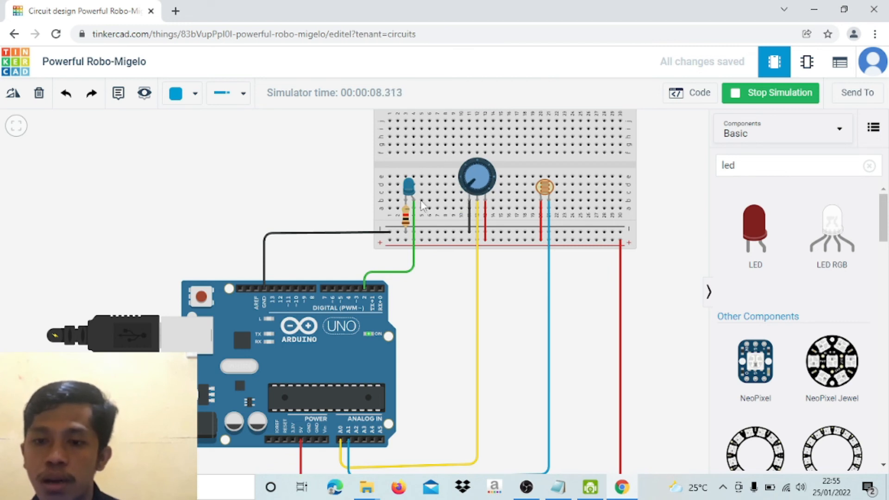
Turn the potentiometer knob fully clockwise and raise the photoresistor's light level to its brightest setting in the running simulation.
{"action": "left_click", "coordinate": [545, 187]}
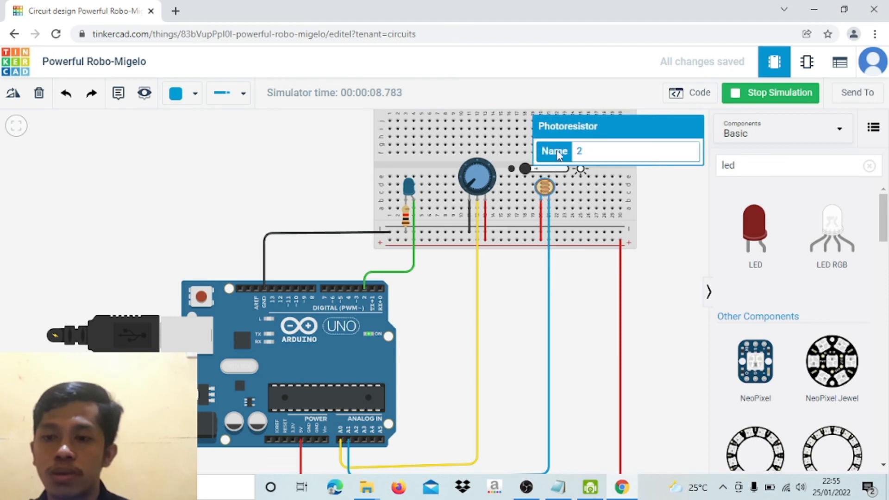
{"action": "mouse_move", "coordinate": [528, 169]}
{"action": "left_mouse_down"}
{"action": "mouse_move", "coordinate": [580, 171]}
{"action": "mouse_move", "coordinate": [527, 176]}
{"action": "left_mouse_up"}
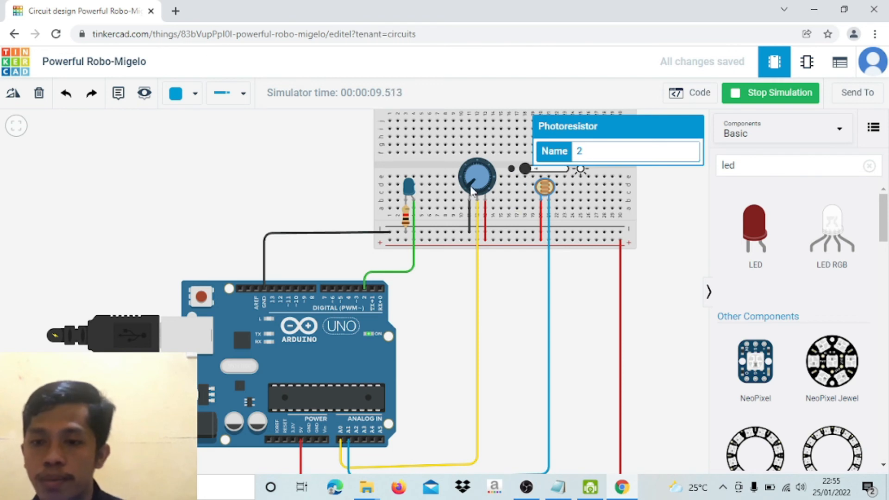
{"action": "left_click_drag", "start_coordinate": [468, 184], "coordinate": [494, 194]}
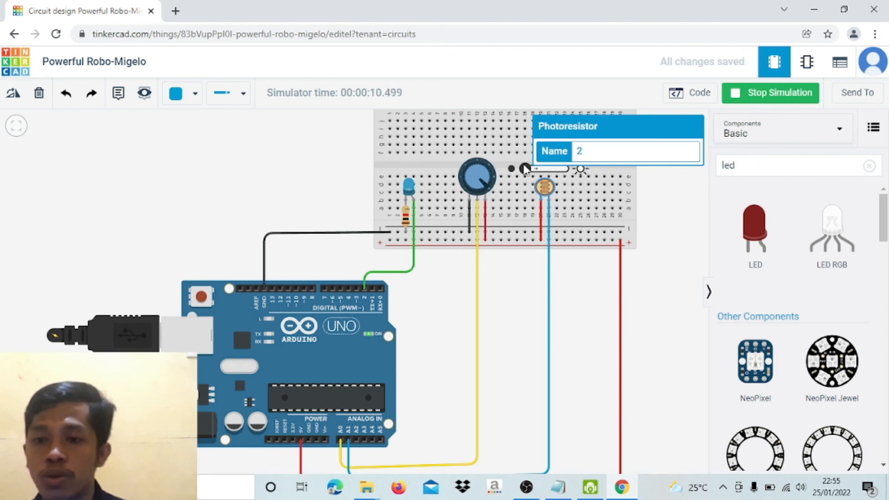
{"action": "left_click_drag", "start_coordinate": [524, 168], "coordinate": [563, 171]}
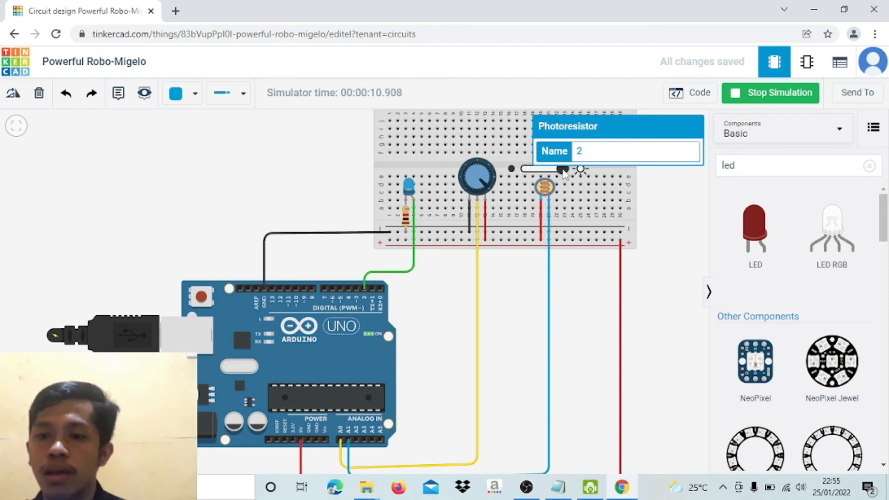
Deselect the photoresistor and stop the circuit simulation.
{"action": "left_click", "coordinate": [522, 292]}
{"action": "scroll", "coordinate": [522, 291], "scroll_direction": "down", "scroll_amount": 2}
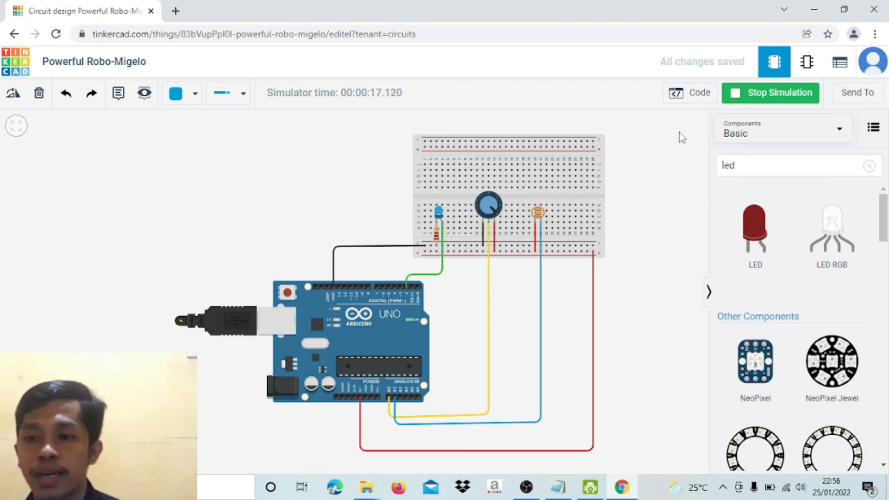
{"action": "left_click", "coordinate": [743, 98]}
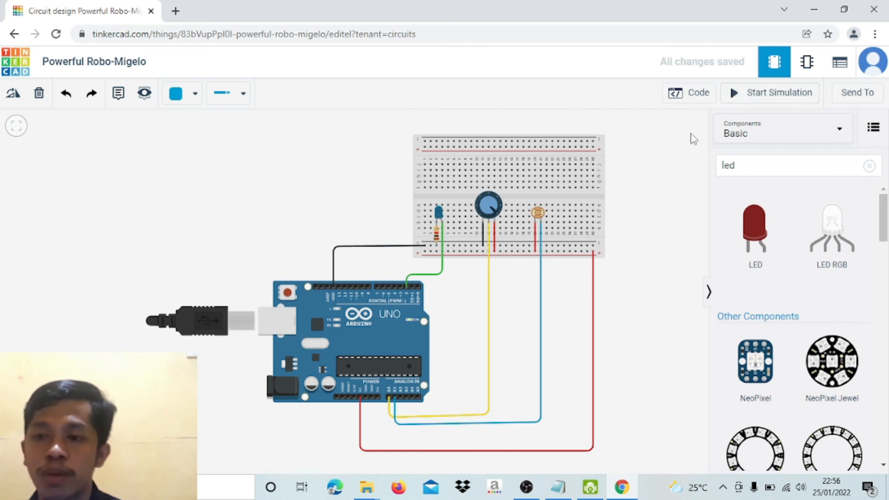
Minimize the browser window and the Notepad window holding the sketch to show the desktop.
{"action": "left_click", "coordinate": [804, 13]}
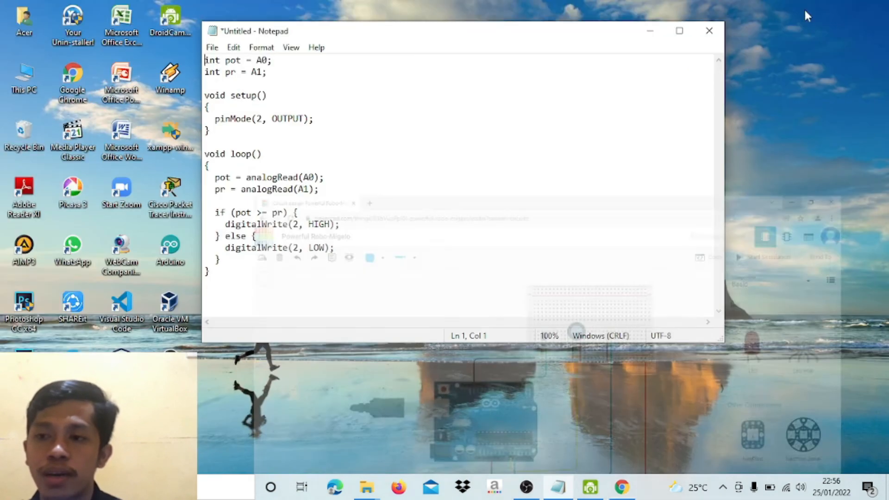
{"action": "left_click", "coordinate": [650, 31]}
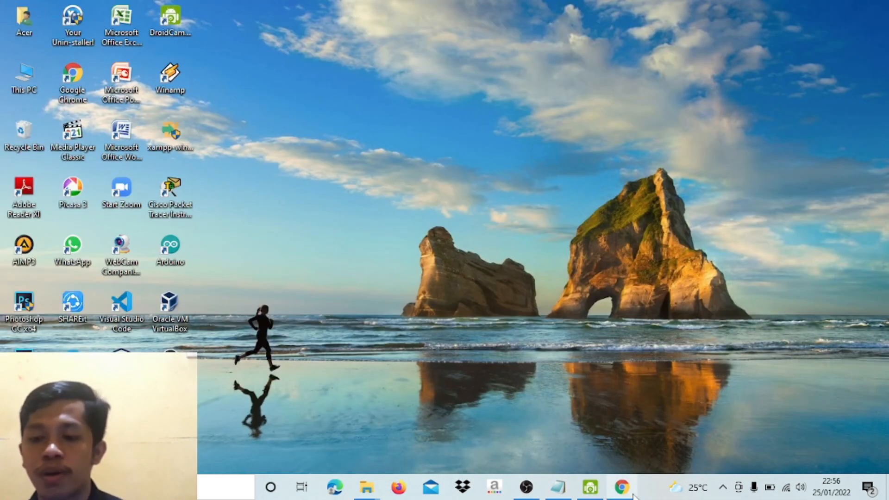
{"action": "left_click", "coordinate": [527, 487]}
{"action": "left_click", "coordinate": [655, 409]}
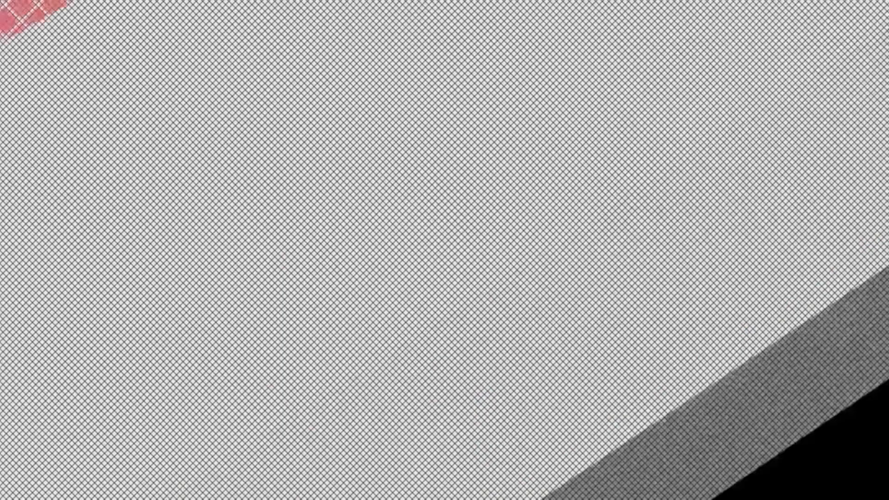